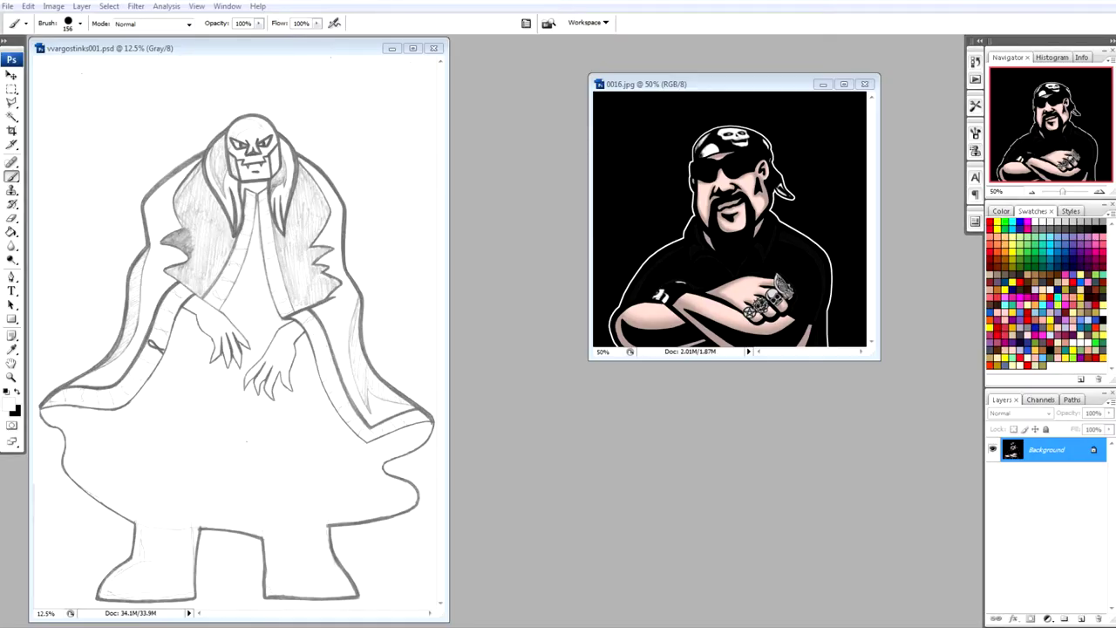
Close 0016.jpg and cover the sketch with a new layer filled with black at 70% opacity
{"action": "left_click", "coordinate": [864, 84]}
{"action": "key", "text": "x"}
{"action": "left_click", "coordinate": [1081, 619]}
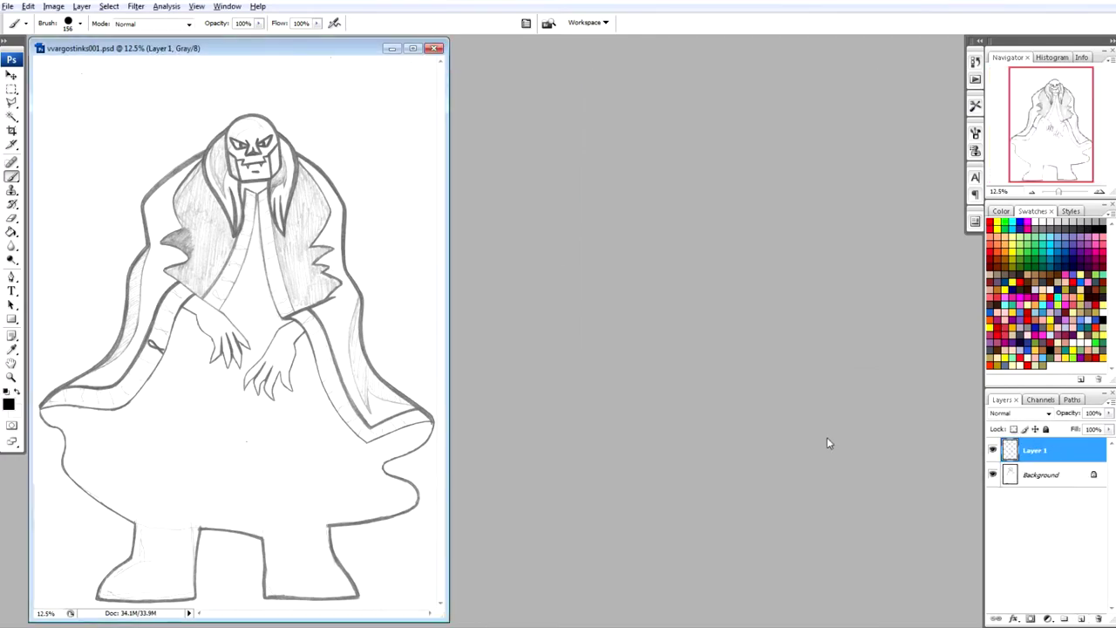
{"action": "key", "text": "alt+BackSpace"}
{"action": "left_click_drag", "start_coordinate": [1109, 413], "coordinate": [1081, 425]}
{"action": "key", "text": "ctrl+plus"}
{"action": "key", "text": "ctrl+plus"}
{"action": "key", "text": "ctrl+plus"}
{"action": "key", "text": "ctrl+plus"}
{"action": "left_click_drag", "start_coordinate": [953, 359], "coordinate": [954, 566]}
{"action": "key", "text": "l"}
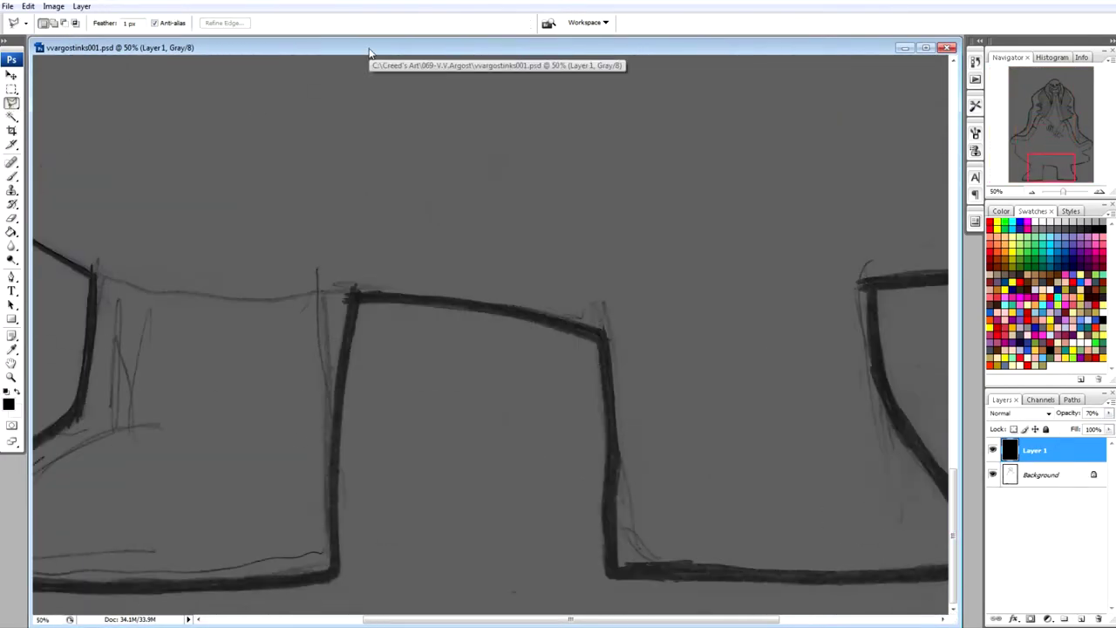
{"action": "left_click", "coordinate": [354, 297]}
{"action": "left_click", "coordinate": [336, 579]}
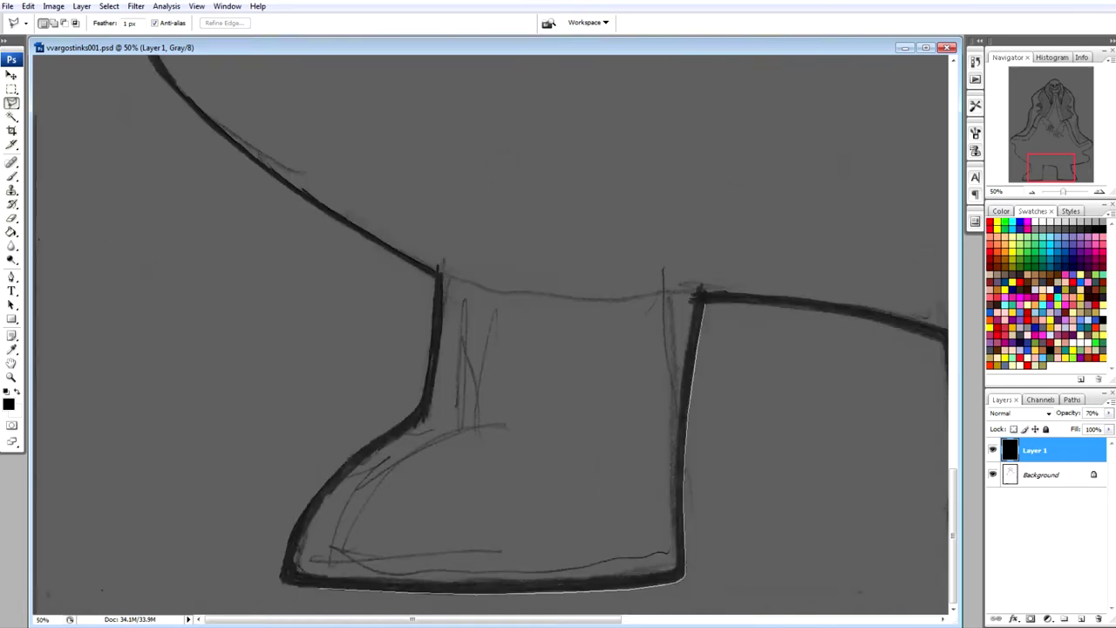
{"action": "left_click", "coordinate": [282, 580]}
{"action": "left_click", "coordinate": [422, 409]}
{"action": "left_click", "coordinate": [435, 276]}
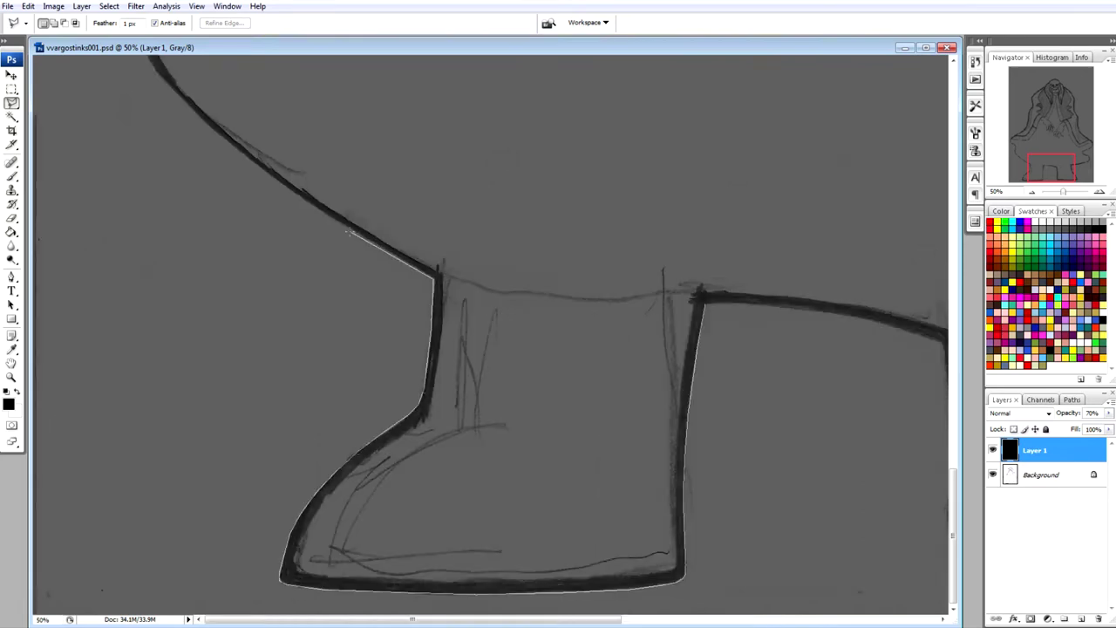
{"action": "key", "text": "Escape"}
Start a Polygonal Lasso outline at the gap between the legs and trace around the left boot up to the robe's hem
{"action": "left_click", "coordinate": [706, 303]}
{"action": "left_click", "coordinate": [694, 373]}
{"action": "left_click", "coordinate": [686, 453]}
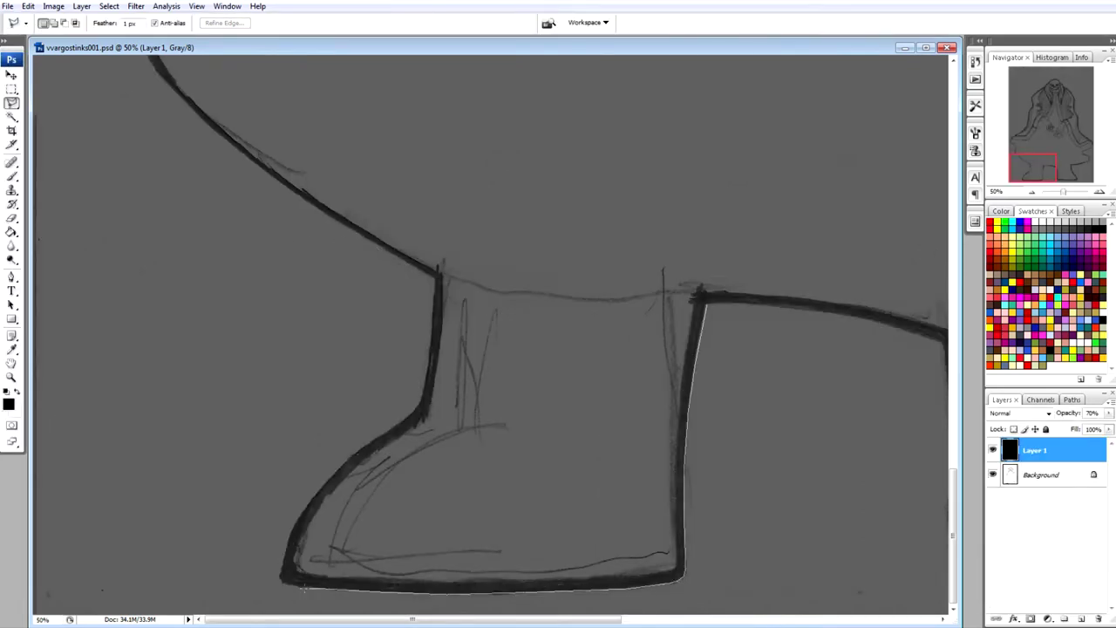
{"action": "left_click", "coordinate": [291, 532]}
{"action": "left_click", "coordinate": [318, 493]}
{"action": "left_click", "coordinate": [423, 385]}
{"action": "left_click", "coordinate": [434, 276]}
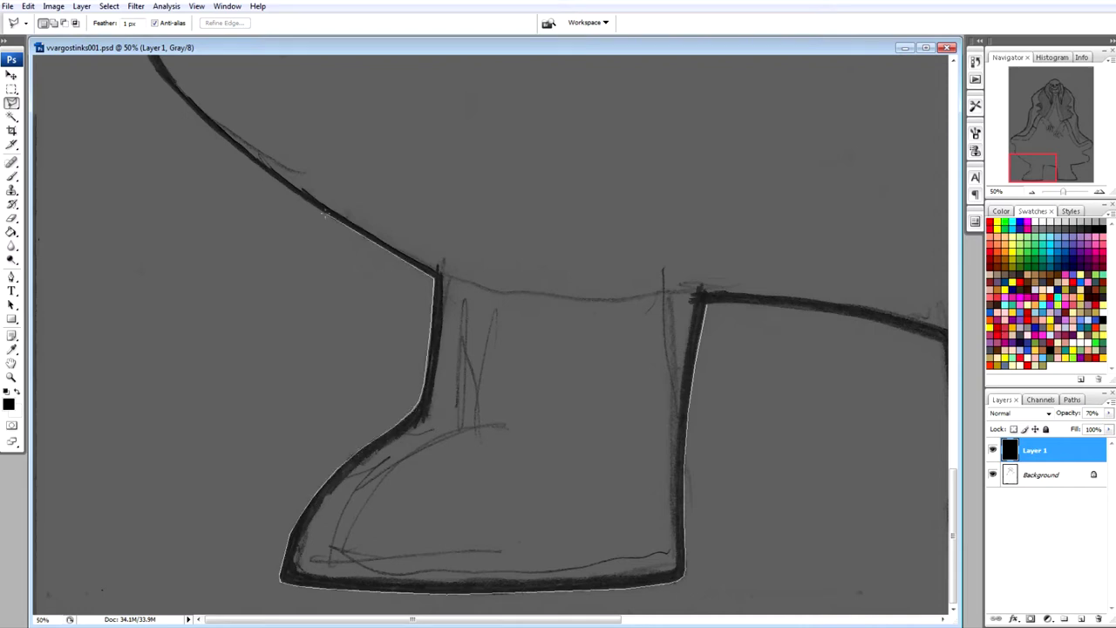
Continue the lasso outline from the boot along the robe's lower-left hem and its wavy left edge
{"action": "left_click", "coordinate": [325, 213]}
{"action": "left_click", "coordinate": [269, 174]}
{"action": "left_click", "coordinate": [213, 125]}
{"action": "scroll", "coordinate": [197, 315], "scroll_direction": "up", "scroll_amount": 3}
{"action": "left_click", "coordinate": [157, 373]}
{"action": "left_click", "coordinate": [145, 353]}
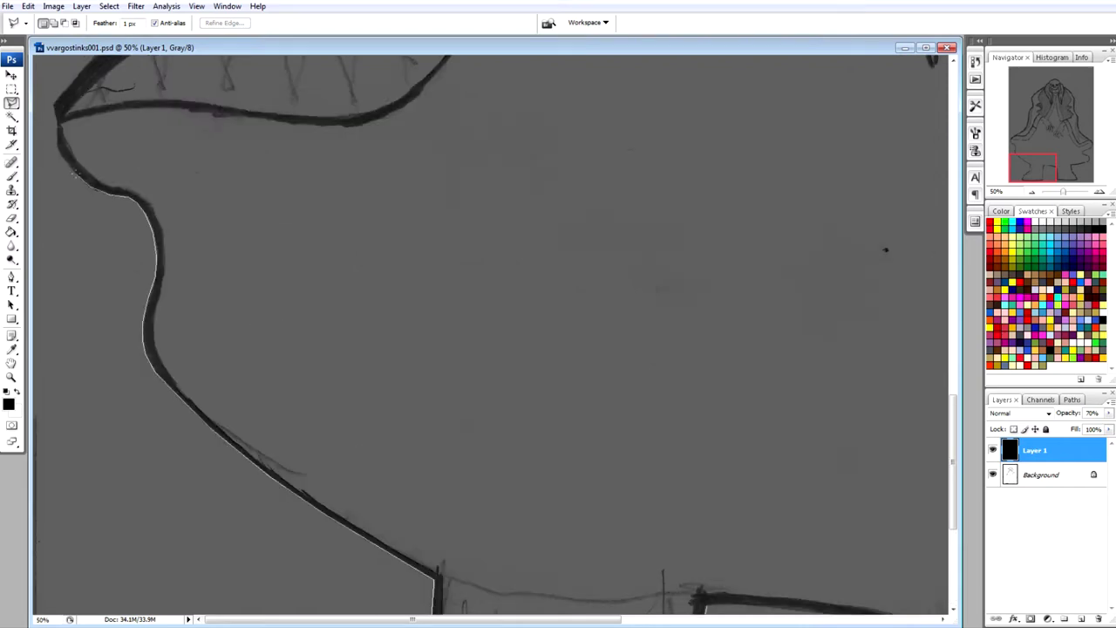
Trace the rest of the figure's silhouette over the left sleeve, head, right side and right boot, and close the selection
{"action": "mouse_move", "coordinate": [76, 174]}
{"action": "left_mouse_down"}
{"action": "mouse_move", "coordinate": [76, 81]}
{"action": "mouse_move", "coordinate": [144, 405]}
{"action": "mouse_move", "coordinate": [259, 335]}
{"action": "mouse_move", "coordinate": [334, 271]}
{"action": "mouse_move", "coordinate": [372, 201]}
{"action": "mouse_move", "coordinate": [391, 116]}
{"action": "mouse_move", "coordinate": [402, 363]}
{"action": "left_mouse_up"}
{"action": "mouse_move", "coordinate": [462, 246]}
{"action": "left_mouse_down"}
{"action": "mouse_move", "coordinate": [482, 209]}
{"action": "mouse_move", "coordinate": [533, 568]}
{"action": "mouse_move", "coordinate": [464, 305]}
{"action": "mouse_move", "coordinate": [485, 264]}
{"action": "mouse_move", "coordinate": [584, 171]}
{"action": "mouse_move", "coordinate": [724, 87]}
{"action": "mouse_move", "coordinate": [494, 188]}
{"action": "left_mouse_up"}
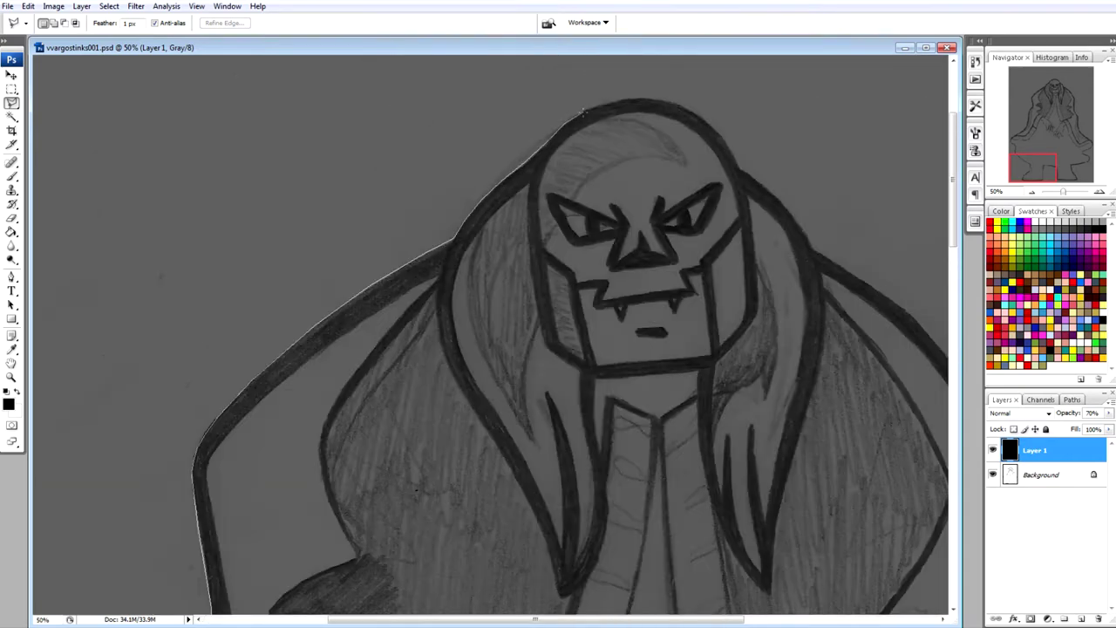
{"action": "mouse_move", "coordinate": [770, 187]}
{"action": "left_mouse_down"}
{"action": "mouse_move", "coordinate": [809, 237]}
{"action": "mouse_move", "coordinate": [930, 334]}
{"action": "mouse_move", "coordinate": [556, 397]}
{"action": "mouse_move", "coordinate": [592, 471]}
{"action": "mouse_move", "coordinate": [592, 575]}
{"action": "mouse_move", "coordinate": [589, 255]}
{"action": "mouse_move", "coordinate": [603, 337]}
{"action": "mouse_move", "coordinate": [654, 418]}
{"action": "mouse_move", "coordinate": [664, 494]}
{"action": "mouse_move", "coordinate": [718, 471]}
{"action": "mouse_move", "coordinate": [664, 140]}
{"action": "mouse_move", "coordinate": [708, 251]}
{"action": "mouse_move", "coordinate": [944, 462]}
{"action": "left_mouse_up"}
{"action": "left_click_drag", "start_coordinate": [893, 559], "coordinate": [784, 209]}
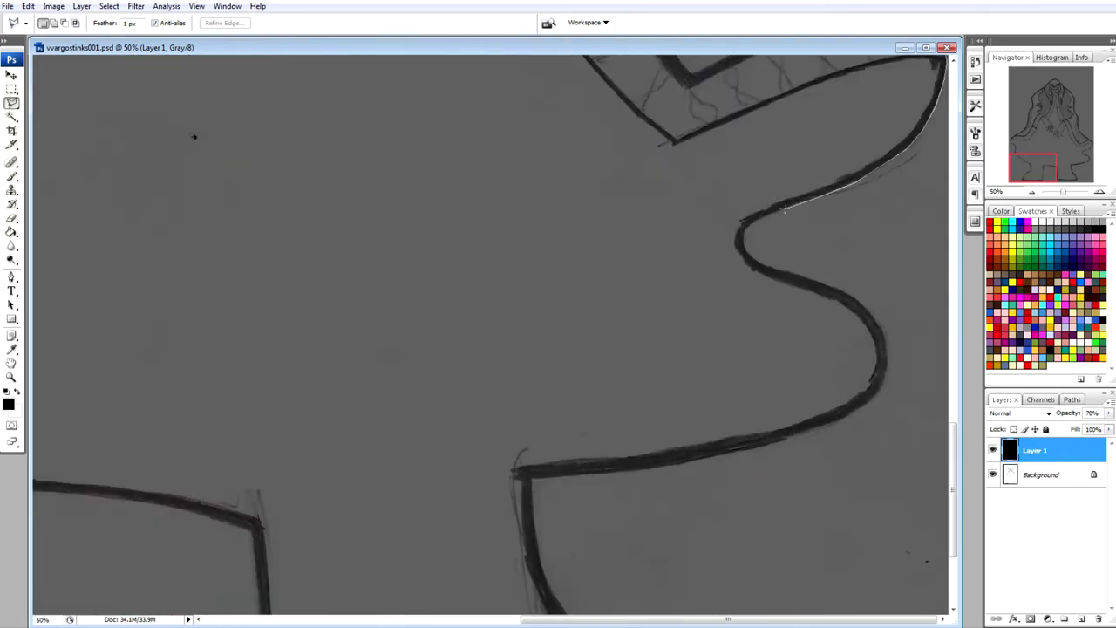
{"action": "mouse_move", "coordinate": [888, 353]}
{"action": "left_mouse_down"}
{"action": "mouse_move", "coordinate": [749, 445]}
{"action": "mouse_move", "coordinate": [568, 610]}
{"action": "mouse_move", "coordinate": [617, 496]}
{"action": "mouse_move", "coordinate": [635, 575]}
{"action": "mouse_move", "coordinate": [316, 582]}
{"action": "mouse_move", "coordinate": [261, 436]}
{"action": "mouse_move", "coordinate": [136, 316]}
{"action": "mouse_move", "coordinate": [37, 162]}
{"action": "left_mouse_up"}
{"action": "left_click", "coordinate": [481, 305]}
{"action": "key", "text": "ctrl+0"}
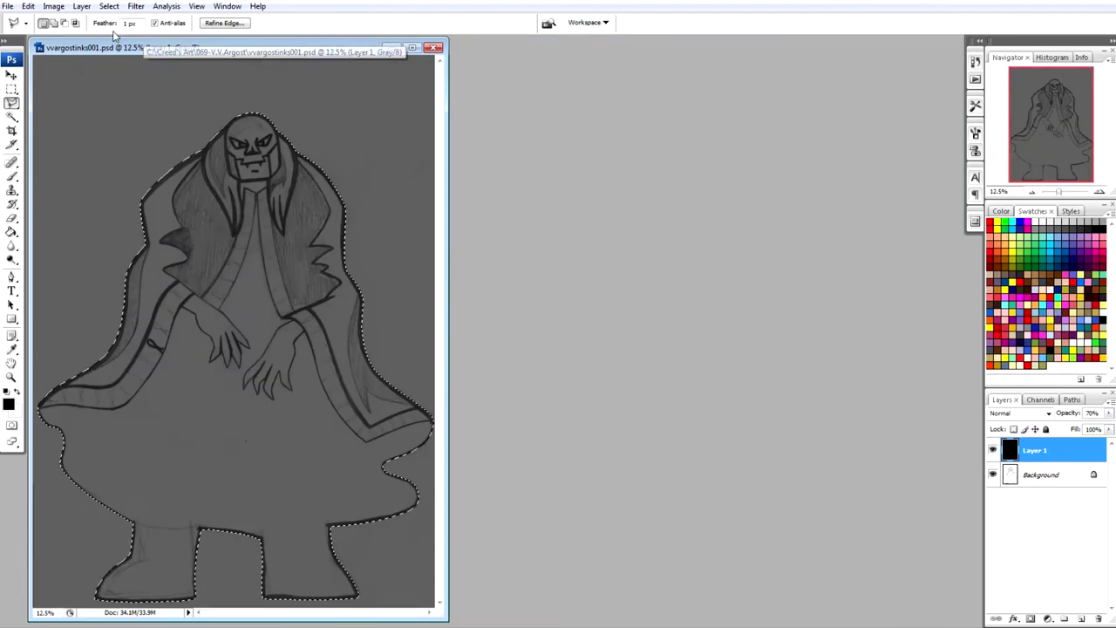
Invert the selection and delete the black fill outside the figure, then clear the selection
{"action": "left_click", "coordinate": [109, 6]}
{"action": "left_click", "coordinate": [119, 58]}
{"action": "key", "text": "Delete"}
{"action": "key", "text": "ctrl+d"}
Select the trim band along the left sleeve with the Polygonal Lasso and delete its black fill
{"action": "key", "text": "ctrl+plus"}
{"action": "key", "text": "ctrl+plus"}
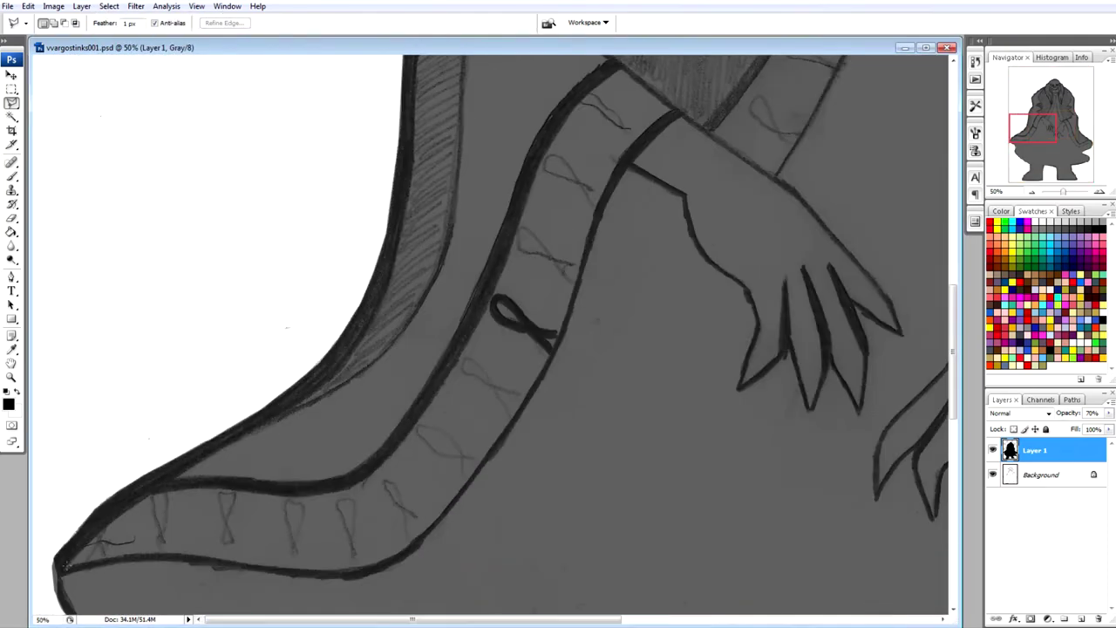
{"action": "mouse_move", "coordinate": [152, 494]}
{"action": "left_mouse_down"}
{"action": "mouse_move", "coordinate": [314, 496]}
{"action": "mouse_move", "coordinate": [369, 476]}
{"action": "mouse_move", "coordinate": [421, 421]}
{"action": "mouse_move", "coordinate": [495, 297]}
{"action": "mouse_move", "coordinate": [560, 129]}
{"action": "mouse_move", "coordinate": [613, 77]}
{"action": "mouse_move", "coordinate": [621, 155]}
{"action": "left_mouse_up"}
{"action": "mouse_move", "coordinate": [580, 255]}
{"action": "left_mouse_down"}
{"action": "mouse_move", "coordinate": [561, 332]}
{"action": "mouse_move", "coordinate": [415, 541]}
{"action": "left_mouse_up"}
{"action": "mouse_move", "coordinate": [284, 571]}
{"action": "left_mouse_down"}
{"action": "mouse_move", "coordinate": [174, 551]}
{"action": "mouse_move", "coordinate": [67, 566]}
{"action": "left_mouse_up"}
{"action": "key", "text": "Delete"}
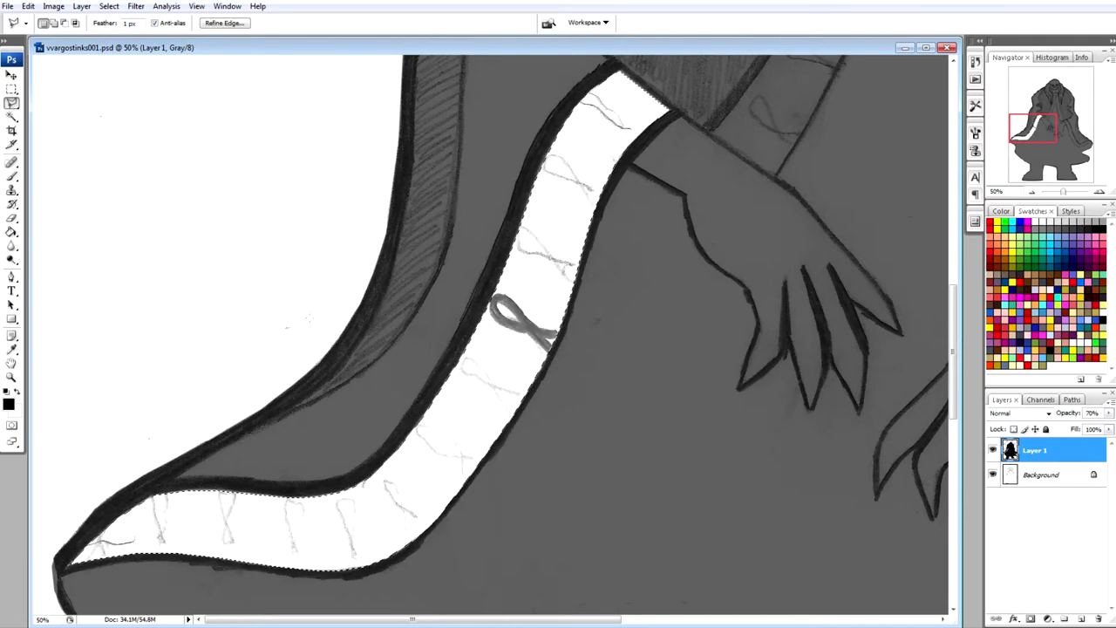
Select the left sleeve area between the hatched outer fold, jagged fur collar and trim band, and delete its black fill
{"action": "left_click_drag", "start_coordinate": [177, 477], "coordinate": [402, 336]}
{"action": "mouse_move", "coordinate": [450, 235]}
{"action": "left_mouse_down"}
{"action": "mouse_move", "coordinate": [477, 53]}
{"action": "mouse_move", "coordinate": [481, 202]}
{"action": "mouse_move", "coordinate": [502, 138]}
{"action": "mouse_move", "coordinate": [494, 74]}
{"action": "mouse_move", "coordinate": [478, 359]}
{"action": "mouse_move", "coordinate": [498, 309]}
{"action": "mouse_move", "coordinate": [686, 172]}
{"action": "left_mouse_up"}
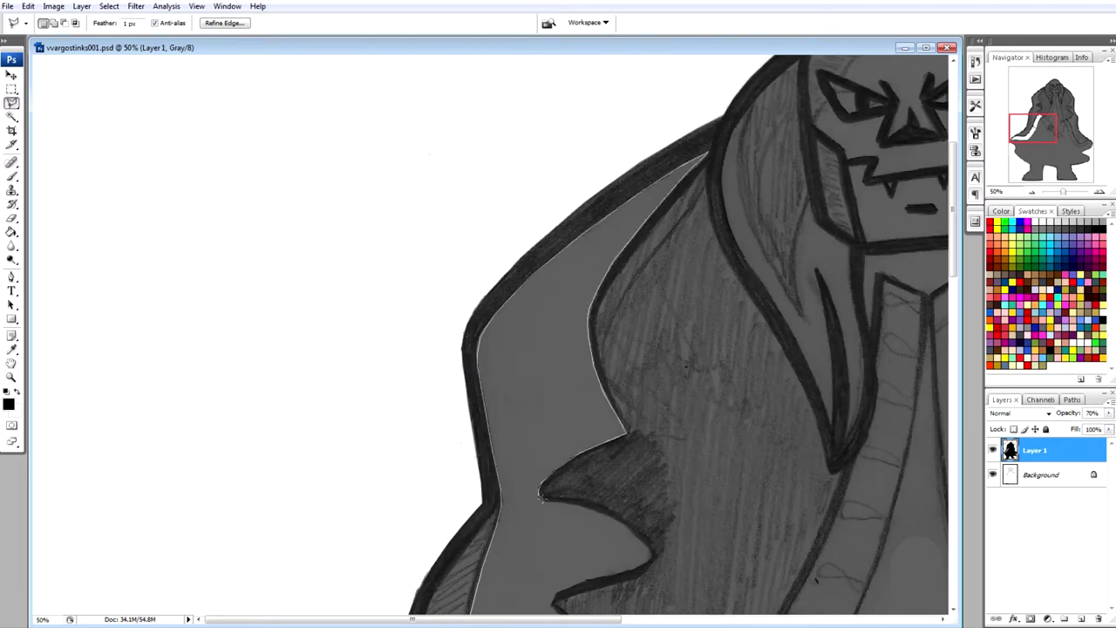
{"action": "left_click_drag", "start_coordinate": [578, 582], "coordinate": [554, 411]}
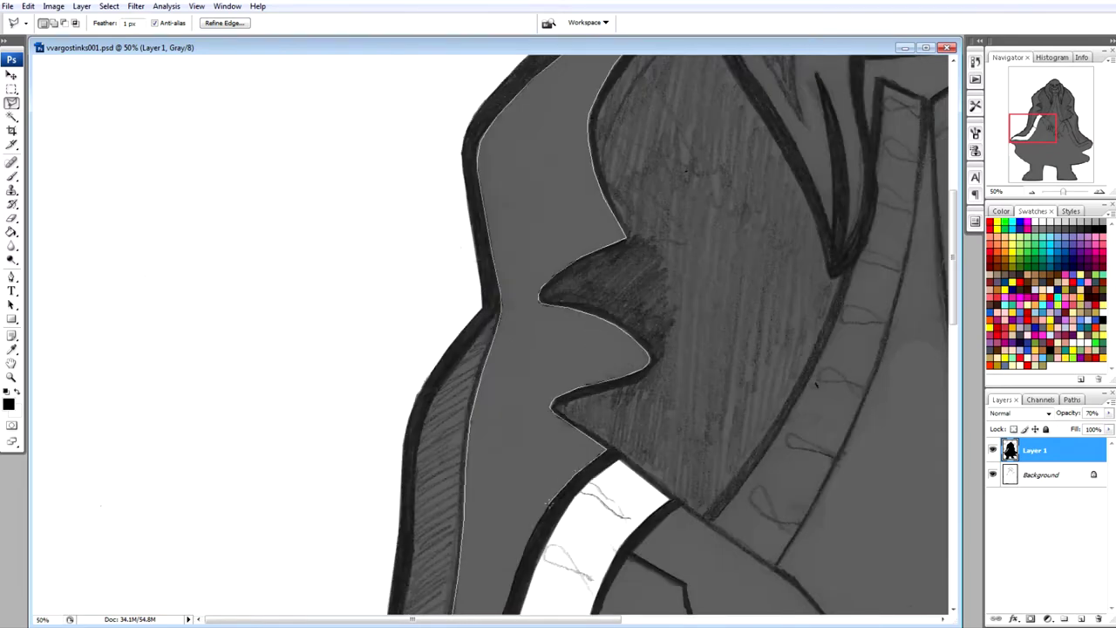
{"action": "left_click", "coordinate": [530, 541]}
{"action": "scroll", "coordinate": [471, 514], "scroll_direction": "down", "scroll_amount": 5}
{"action": "left_click", "coordinate": [516, 243]}
{"action": "left_click", "coordinate": [503, 277]}
{"action": "left_click", "coordinate": [482, 336]}
{"action": "left_click", "coordinate": [455, 388]}
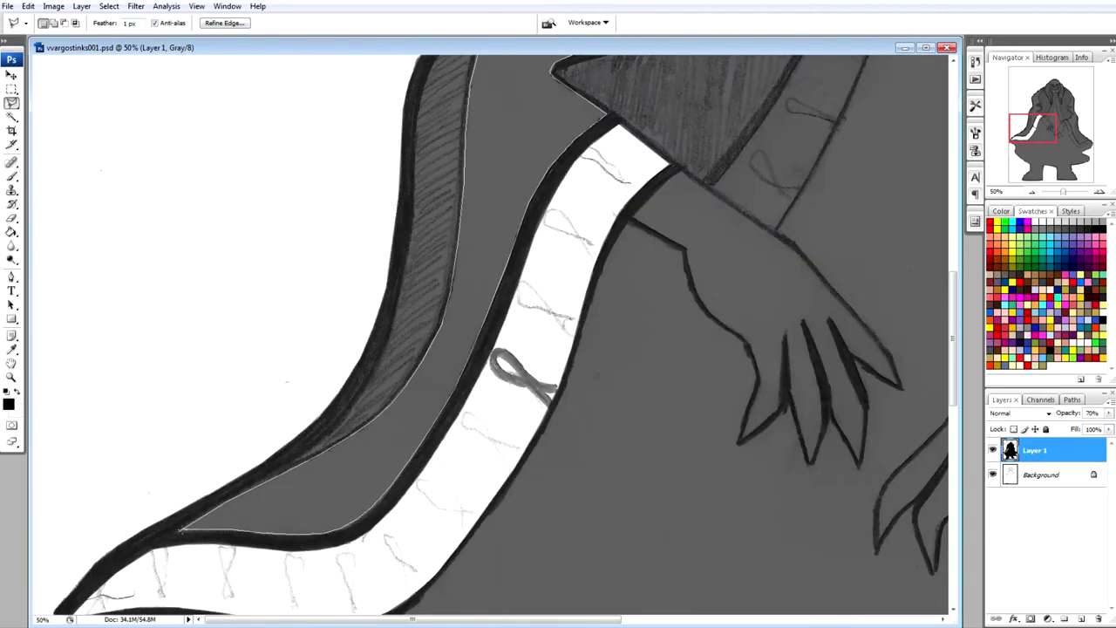
{"action": "left_click", "coordinate": [181, 530]}
{"action": "key", "text": "Delete"}
Trace the left hand and its clawed fingers with the Polygonal Lasso and delete the black fill inside
{"action": "scroll", "coordinate": [393, 314], "scroll_direction": "right", "scroll_amount": 4}
{"action": "left_click", "coordinate": [456, 171]}
{"action": "left_click", "coordinate": [551, 232]}
{"action": "left_click", "coordinate": [572, 250]}
{"action": "left_click", "coordinate": [640, 327]}
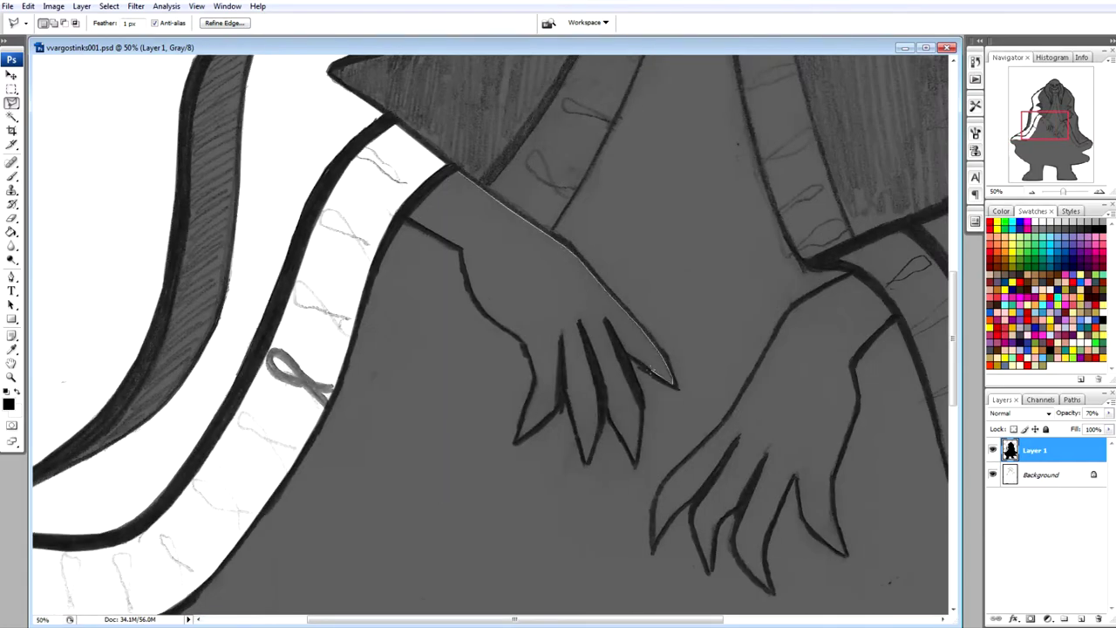
{"action": "mouse_move", "coordinate": [604, 316]}
{"action": "left_mouse_down"}
{"action": "mouse_move", "coordinate": [636, 407]}
{"action": "mouse_move", "coordinate": [635, 462]}
{"action": "left_mouse_up"}
{"action": "left_click_drag", "start_coordinate": [578, 323], "coordinate": [587, 463]}
{"action": "mouse_move", "coordinate": [561, 328]}
{"action": "left_mouse_down"}
{"action": "mouse_move", "coordinate": [555, 406]}
{"action": "mouse_move", "coordinate": [522, 432]}
{"action": "left_mouse_up"}
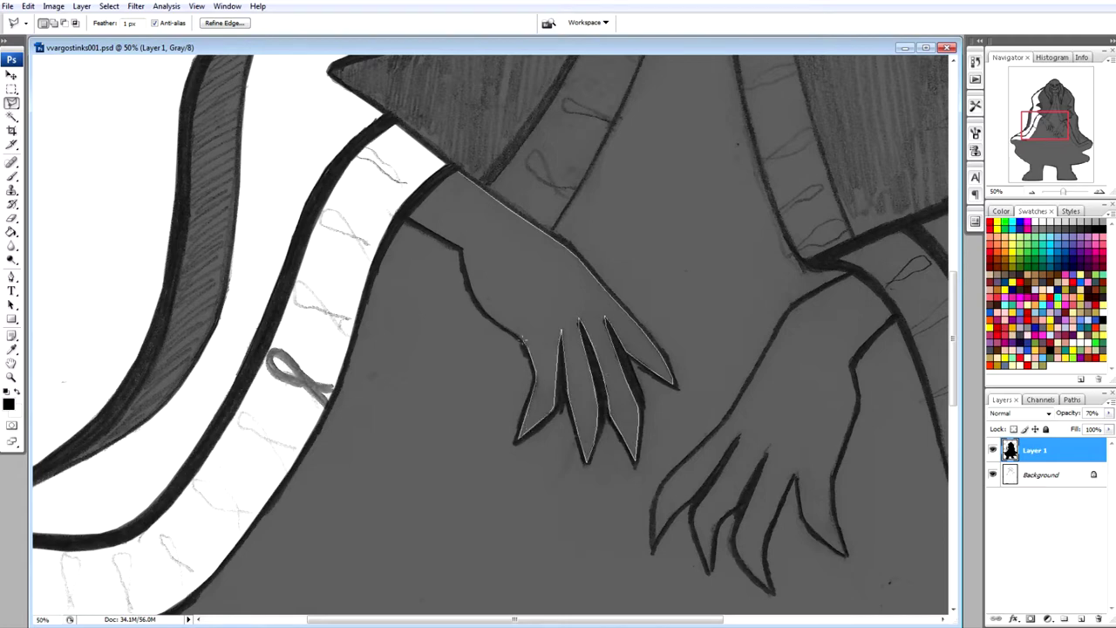
{"action": "left_click", "coordinate": [456, 171]}
{"action": "key", "text": "Delete"}
Select the left front trim strip of the robe from the wrist up to the neck and delete its black fill
{"action": "scroll", "coordinate": [488, 262], "scroll_direction": "up", "scroll_amount": 6}
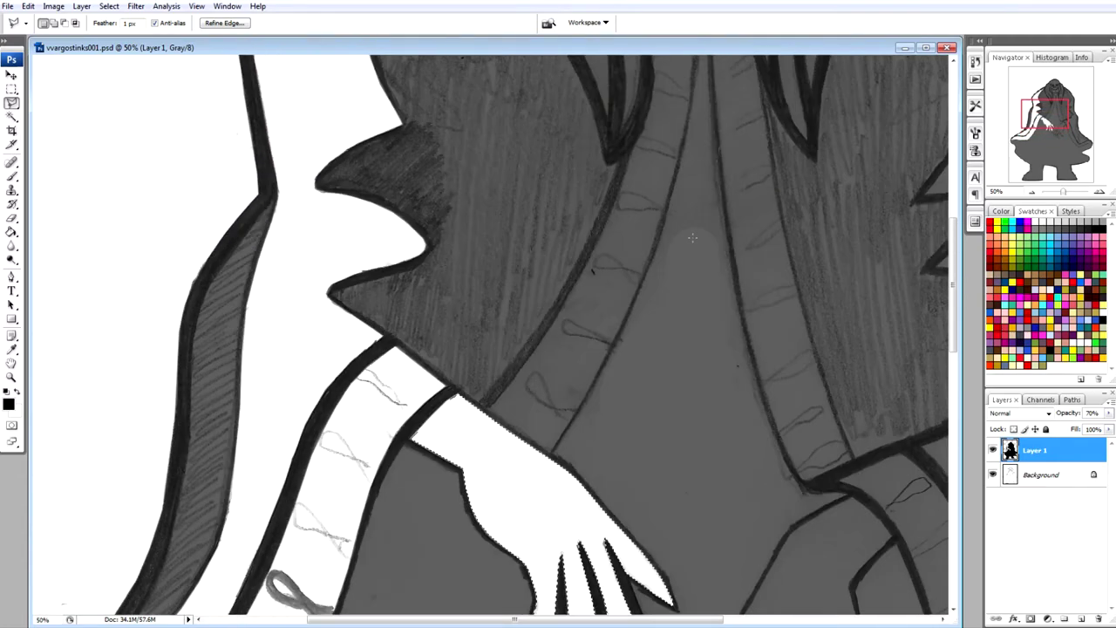
{"action": "left_click", "coordinate": [551, 491]}
{"action": "left_click", "coordinate": [490, 448]}
{"action": "left_click", "coordinate": [534, 392]}
{"action": "left_click", "coordinate": [555, 358]}
{"action": "mouse_move", "coordinate": [582, 312]}
{"action": "left_mouse_down"}
{"action": "mouse_move", "coordinate": [636, 183]}
{"action": "mouse_move", "coordinate": [653, 384]}
{"action": "left_mouse_up"}
{"action": "scroll", "coordinate": [660, 183], "scroll_direction": "up", "scroll_amount": 5}
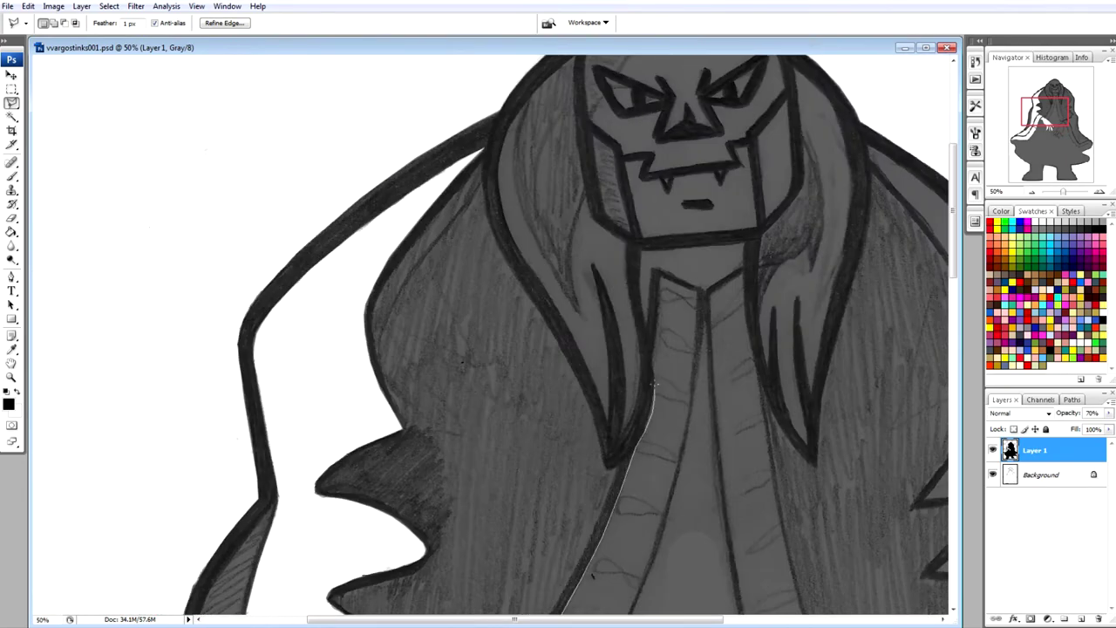
{"action": "left_click", "coordinate": [697, 290]}
{"action": "left_click", "coordinate": [684, 439]}
{"action": "left_click", "coordinate": [658, 538]}
{"action": "scroll", "coordinate": [658, 538], "scroll_direction": "down", "scroll_amount": 10}
{"action": "scroll", "coordinate": [558, 349], "scroll_direction": "up", "scroll_amount": 5}
{"action": "left_click", "coordinate": [552, 476]}
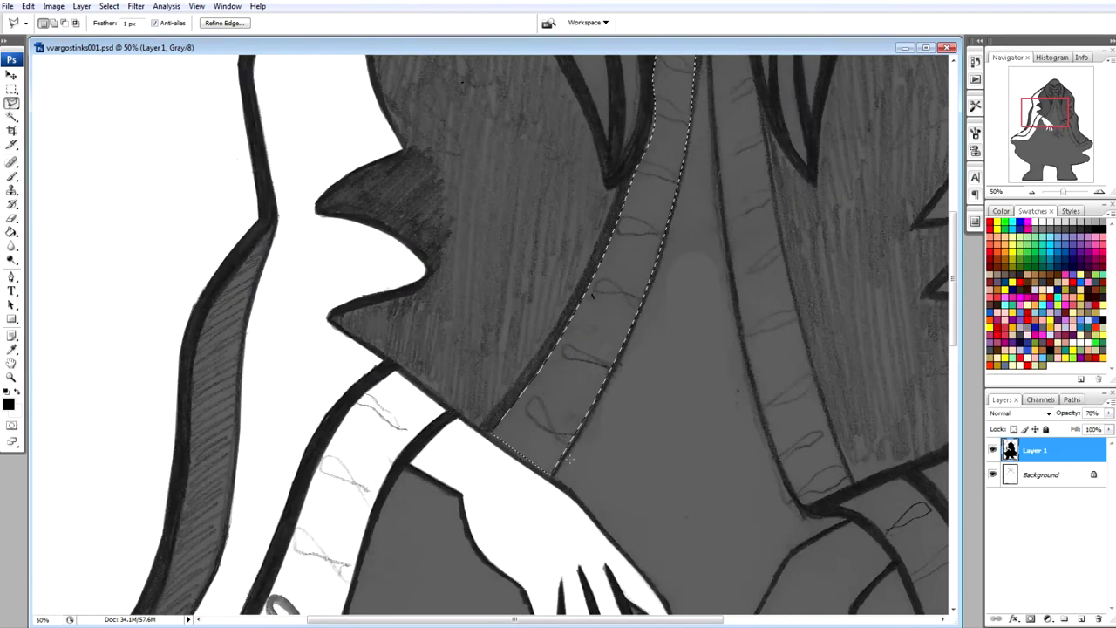
{"action": "key", "text": "Delete"}
Select the right front trim strip of the robe below the neck and clear its black fill
{"action": "scroll", "coordinate": [552, 476], "scroll_direction": "up", "scroll_amount": 2}
{"action": "left_click", "coordinate": [744, 75]}
{"action": "left_click", "coordinate": [758, 179]}
{"action": "left_click", "coordinate": [786, 347]}
{"action": "left_click", "coordinate": [818, 474]}
{"action": "left_click", "coordinate": [852, 564]}
{"action": "left_click", "coordinate": [801, 585]}
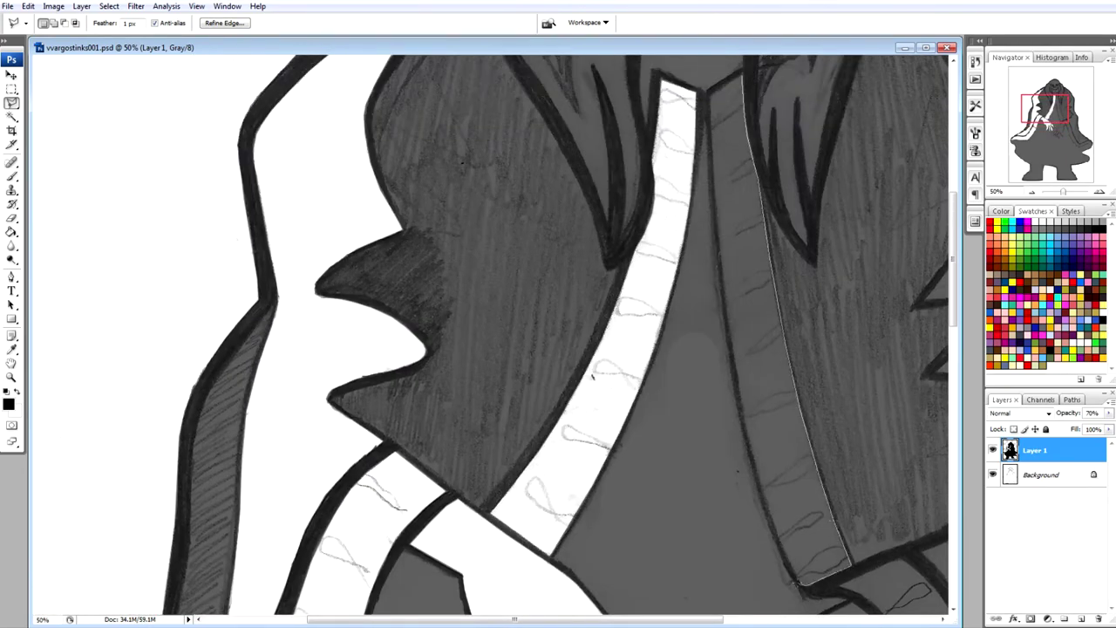
{"action": "left_click", "coordinate": [773, 516]}
{"action": "left_click", "coordinate": [748, 437]}
{"action": "mouse_move", "coordinate": [751, 454]}
{"action": "left_mouse_down"}
{"action": "mouse_move", "coordinate": [715, 229]}
{"action": "mouse_move", "coordinate": [713, 105]}
{"action": "mouse_move", "coordinate": [740, 77]}
{"action": "left_mouse_up"}
{"action": "left_click", "coordinate": [741, 73]}
Trace the highlight areas of the left hair lock around its dark strand, delete their black fill and deselect
{"action": "scroll", "coordinate": [526, 205], "scroll_direction": "up", "scroll_amount": 6}
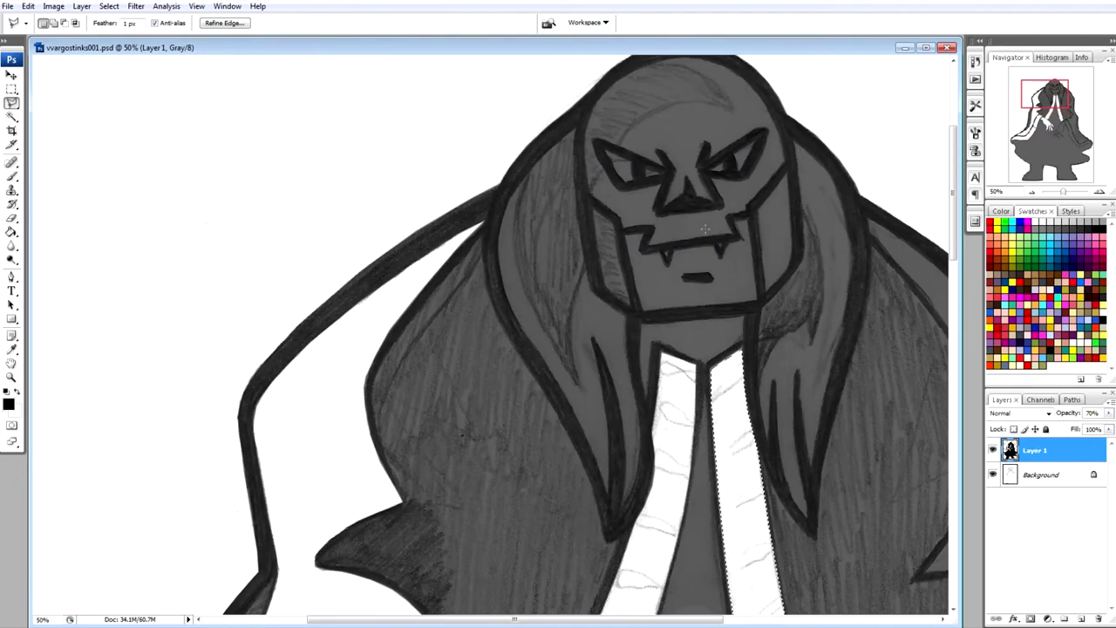
{"action": "left_click_drag", "start_coordinate": [526, 206], "coordinate": [516, 295]}
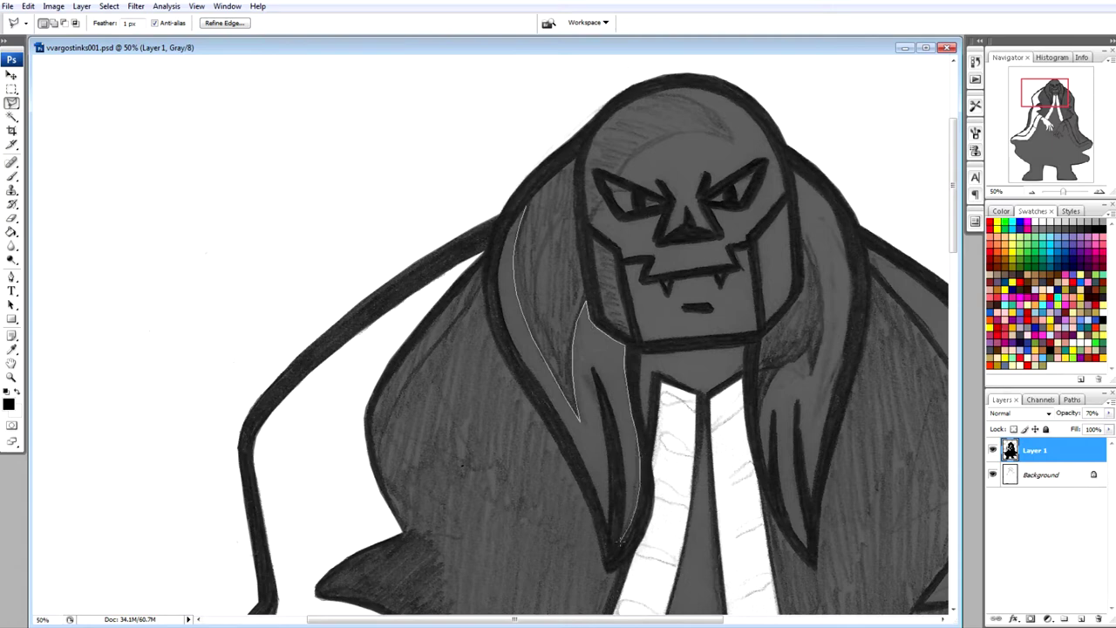
{"action": "mouse_move", "coordinate": [616, 418]}
{"action": "left_mouse_down"}
{"action": "mouse_move", "coordinate": [597, 409]}
{"action": "mouse_move", "coordinate": [591, 490]}
{"action": "left_mouse_up"}
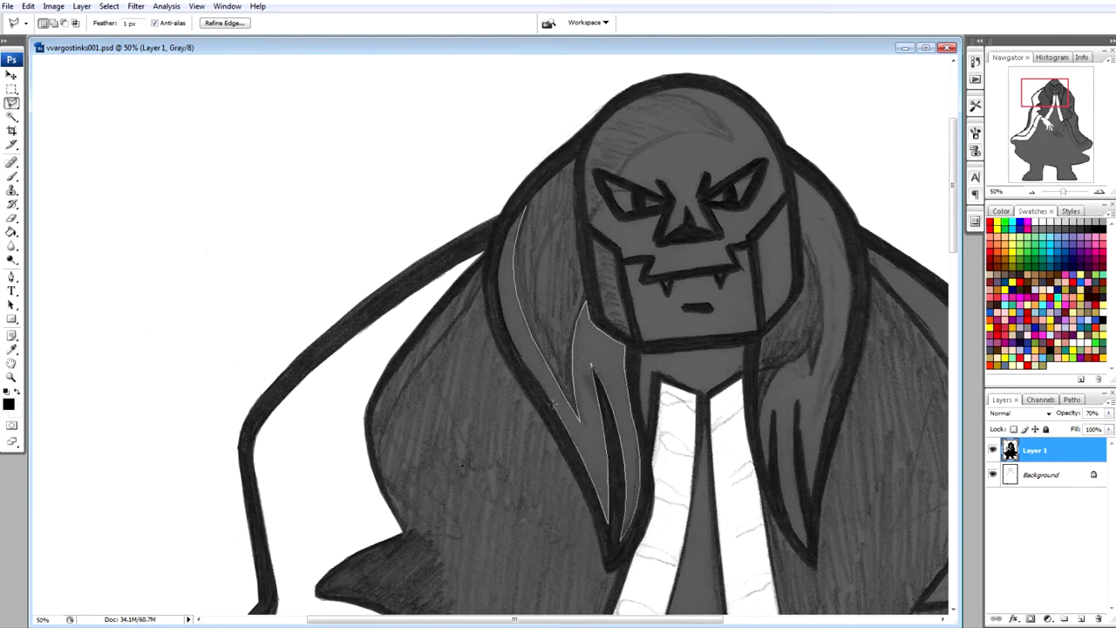
{"action": "left_click", "coordinate": [521, 211]}
{"action": "key", "text": "Delete"}
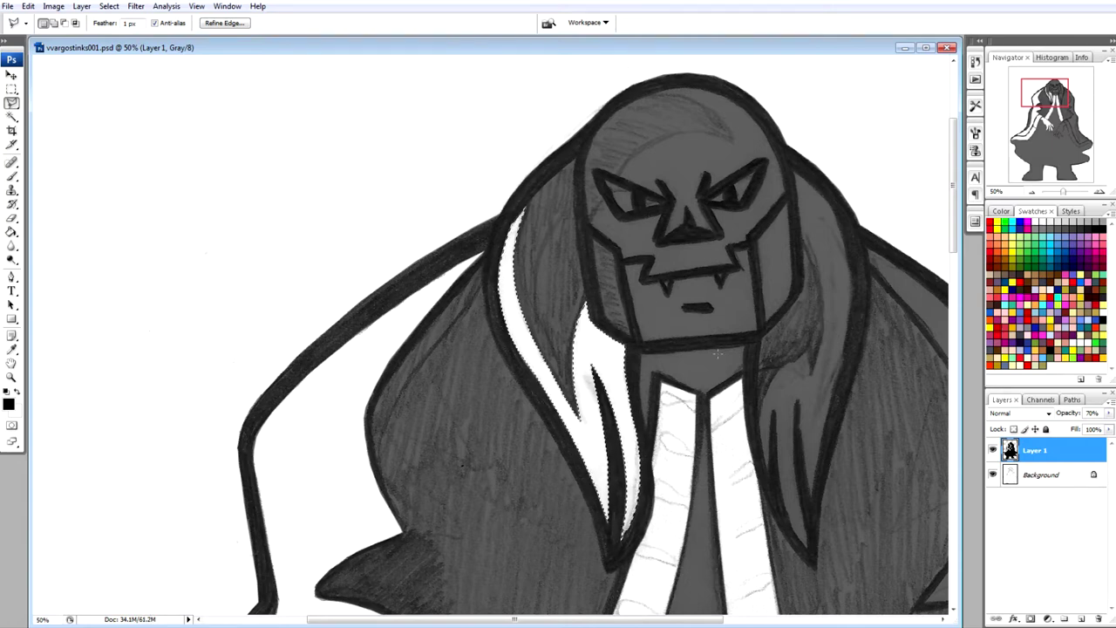
{"action": "key", "text": "ctrl+d"}
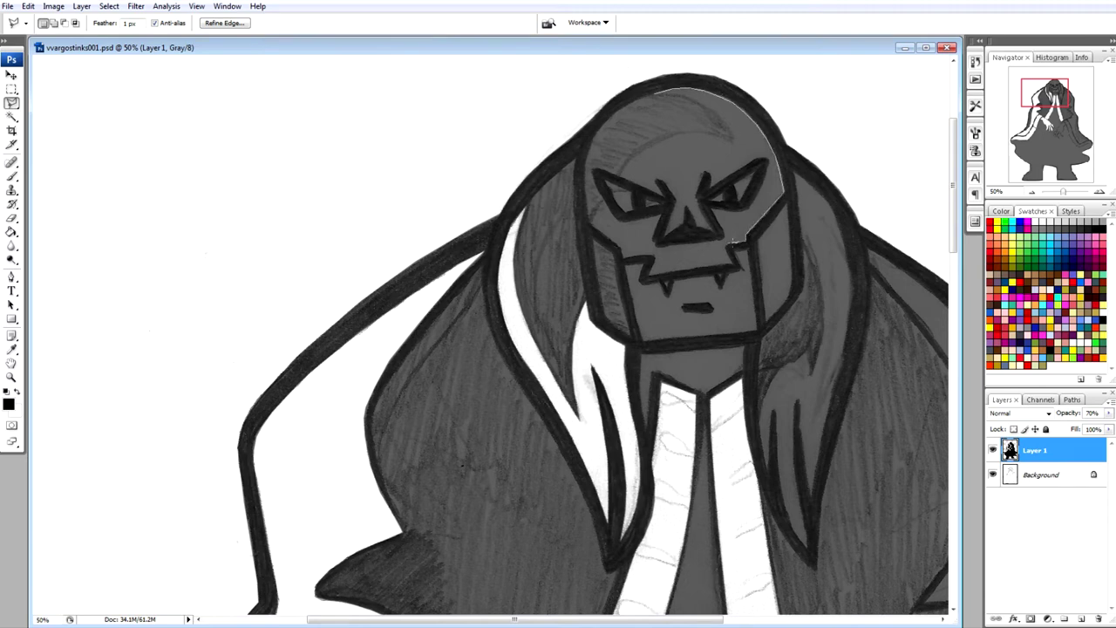
Select the lit part of the skull face around the forehead shadow, eyes and nose, and delete its black fill
{"action": "mouse_move", "coordinate": [735, 240]}
{"action": "left_mouse_down"}
{"action": "mouse_move", "coordinate": [716, 261]}
{"action": "mouse_move", "coordinate": [655, 260]}
{"action": "left_mouse_up"}
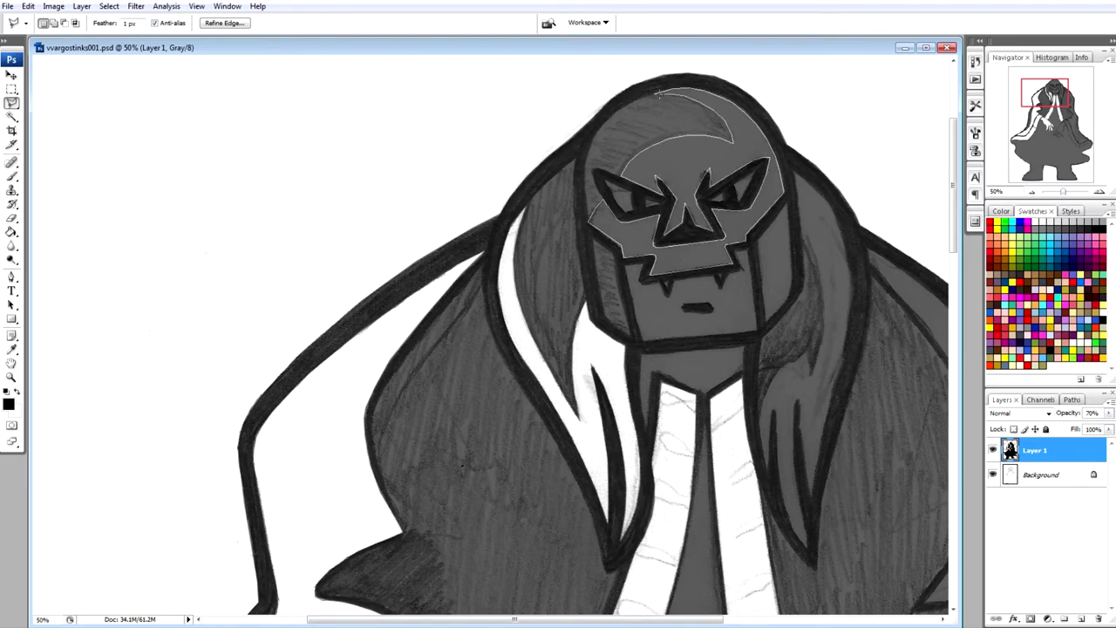
{"action": "left_click", "coordinate": [660, 94]}
{"action": "key", "text": "Delete"}
{"action": "key", "text": "ctrl+d"}
Select the whites of both eyes, excluding the pupils, and delete their black fill
{"action": "left_click", "coordinate": [660, 203]}
{"action": "left_click", "coordinate": [628, 212]}
{"action": "left_click", "coordinate": [608, 182]}
{"action": "left_click", "coordinate": [660, 203]}
{"action": "left_click", "coordinate": [632, 191], "text": "alt"}
{"action": "left_click", "coordinate": [634, 211]}
{"action": "left_click", "coordinate": [632, 191]}
{"action": "left_click", "coordinate": [713, 199], "text": "shift"}
{"action": "left_click", "coordinate": [754, 172]}
{"action": "left_click", "coordinate": [739, 205]}
{"action": "left_click", "coordinate": [713, 200]}
{"action": "left_click", "coordinate": [735, 182], "text": "alt"}
{"action": "key", "text": "Delete"}
{"action": "key", "text": "ctrl+d"}
Select the right cheek panel of the face and delete its black fill
{"action": "left_click", "coordinate": [784, 206]}
{"action": "left_click", "coordinate": [758, 239]}
{"action": "left_click", "coordinate": [765, 320]}
{"action": "left_click", "coordinate": [790, 293]}
{"action": "left_click", "coordinate": [785, 206]}
{"action": "key", "text": "Delete"}
Select the lower jaw below the upper teeth, delete its black fill and deselect
{"action": "left_click", "coordinate": [626, 266]}
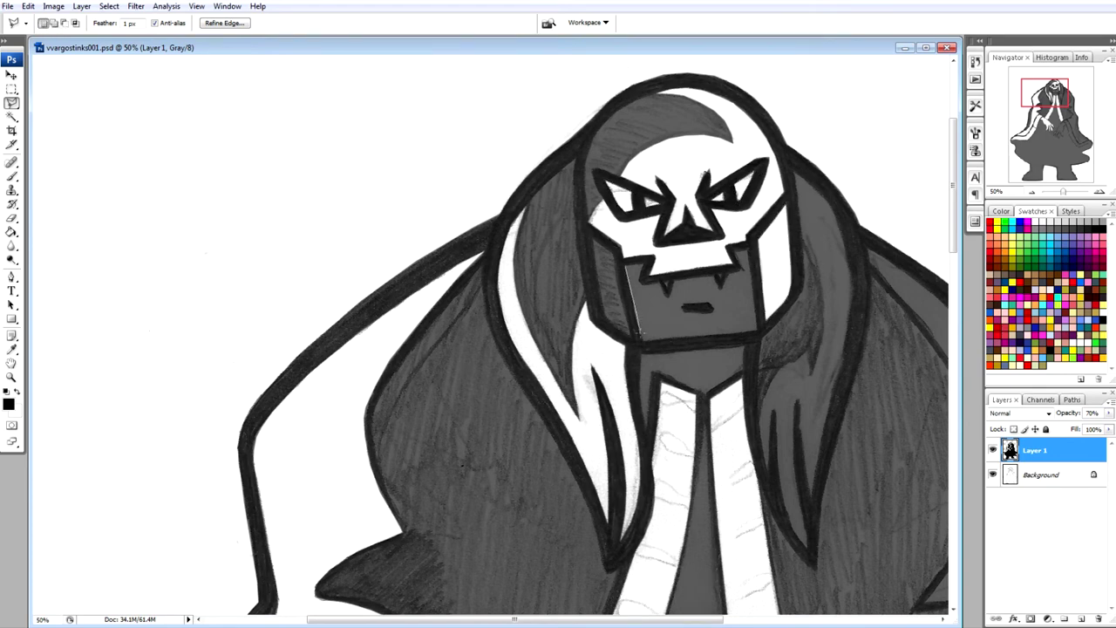
{"action": "left_click", "coordinate": [643, 340]}
{"action": "left_click", "coordinate": [755, 329]}
{"action": "left_click", "coordinate": [747, 251]}
{"action": "left_click", "coordinate": [736, 252]}
{"action": "left_click", "coordinate": [742, 271]}
{"action": "left_click", "coordinate": [626, 260]}
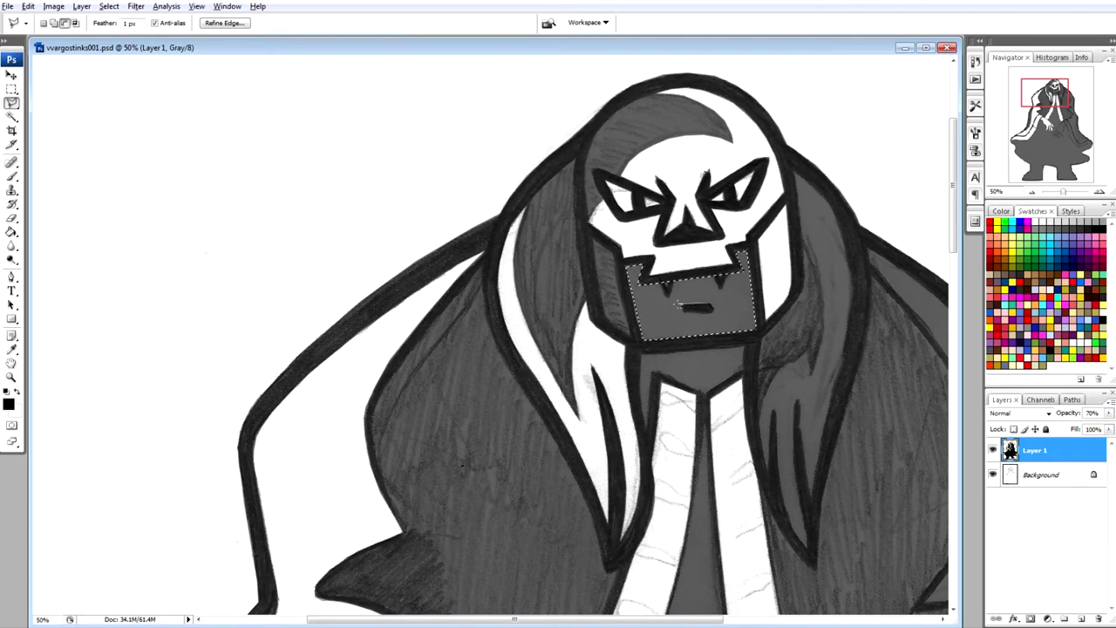
{"action": "key", "text": "Delete"}
{"action": "key", "text": "ctrl+d"}
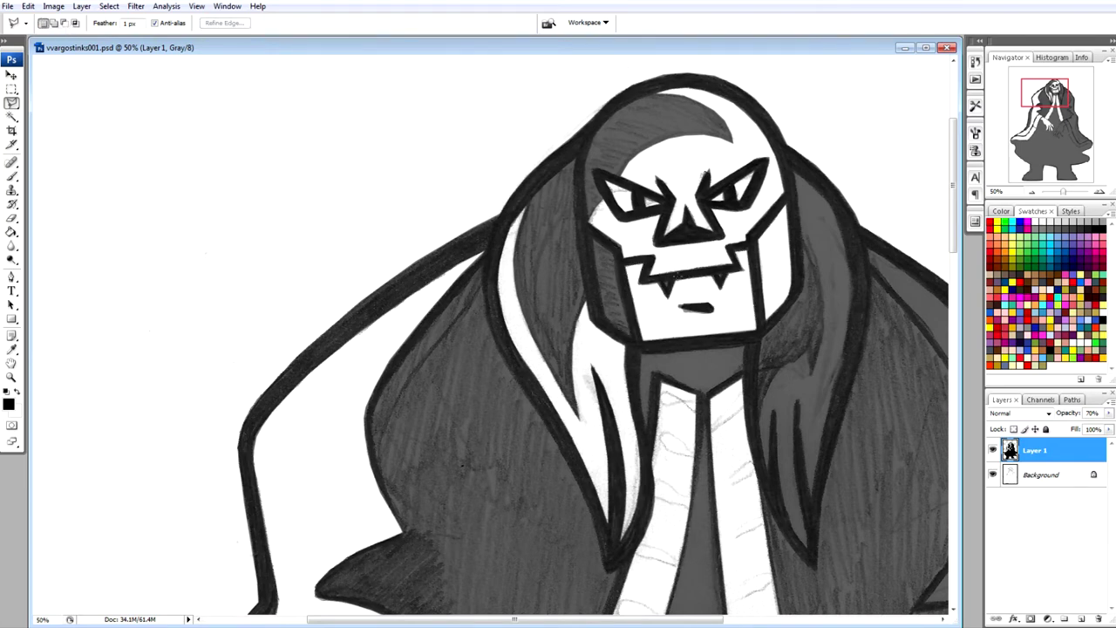
Trace the highlight areas of the right hair lock around its dark strands and clear their black fill
{"action": "scroll", "coordinate": [719, 274], "scroll_direction": "right", "scroll_amount": 3}
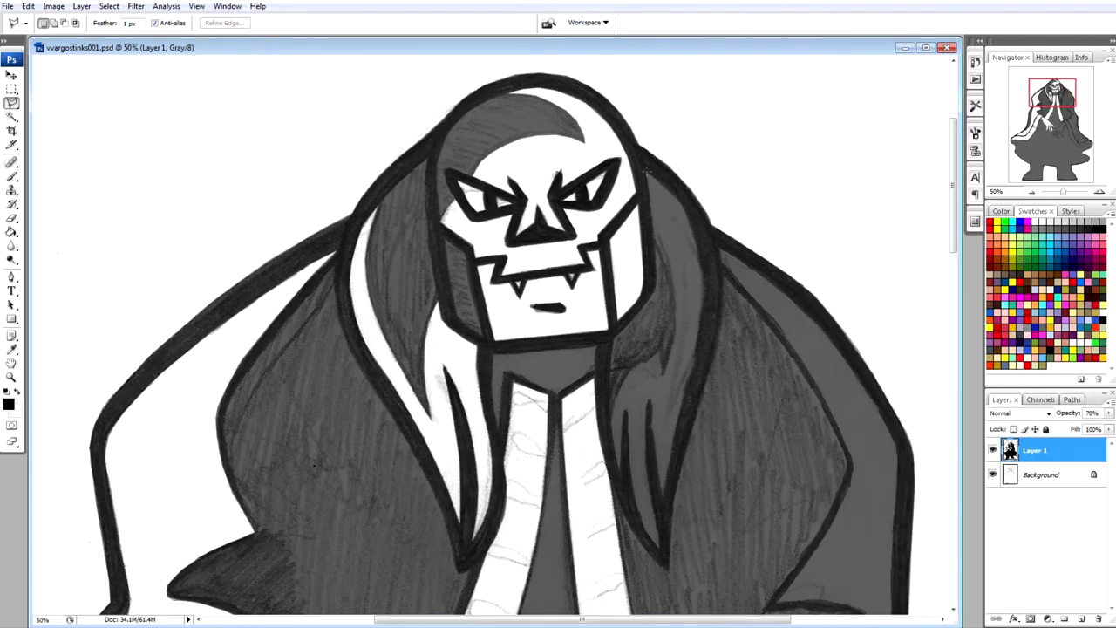
{"action": "left_click", "coordinate": [689, 364]}
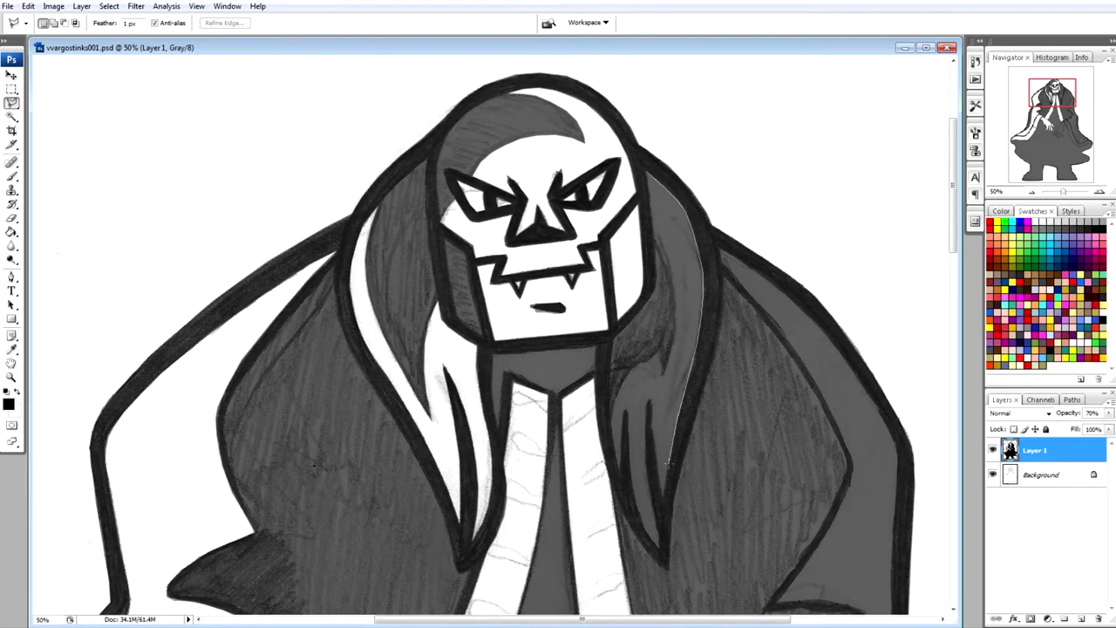
{"action": "left_click", "coordinate": [649, 398]}
{"action": "left_click", "coordinate": [632, 495]}
{"action": "left_click", "coordinate": [625, 402]}
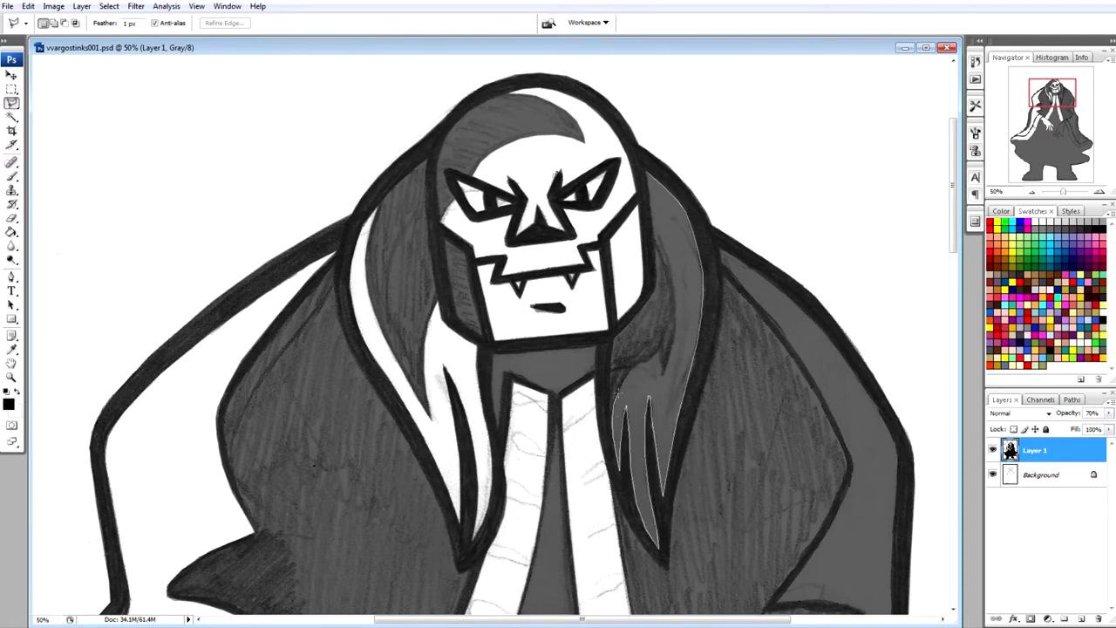
{"action": "left_click", "coordinate": [649, 200]}
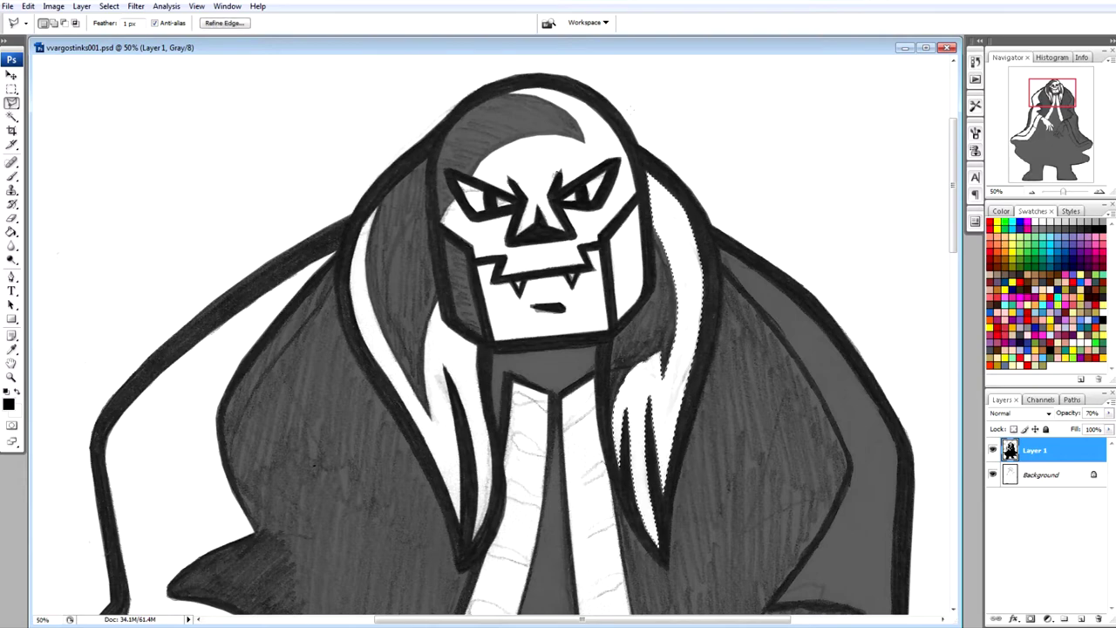
Trace the light area of the right cloak around its dark folds and clear its black fill
{"action": "scroll", "coordinate": [445, 350], "scroll_direction": "down", "scroll_amount": 5}
{"action": "left_click", "coordinate": [895, 328]}
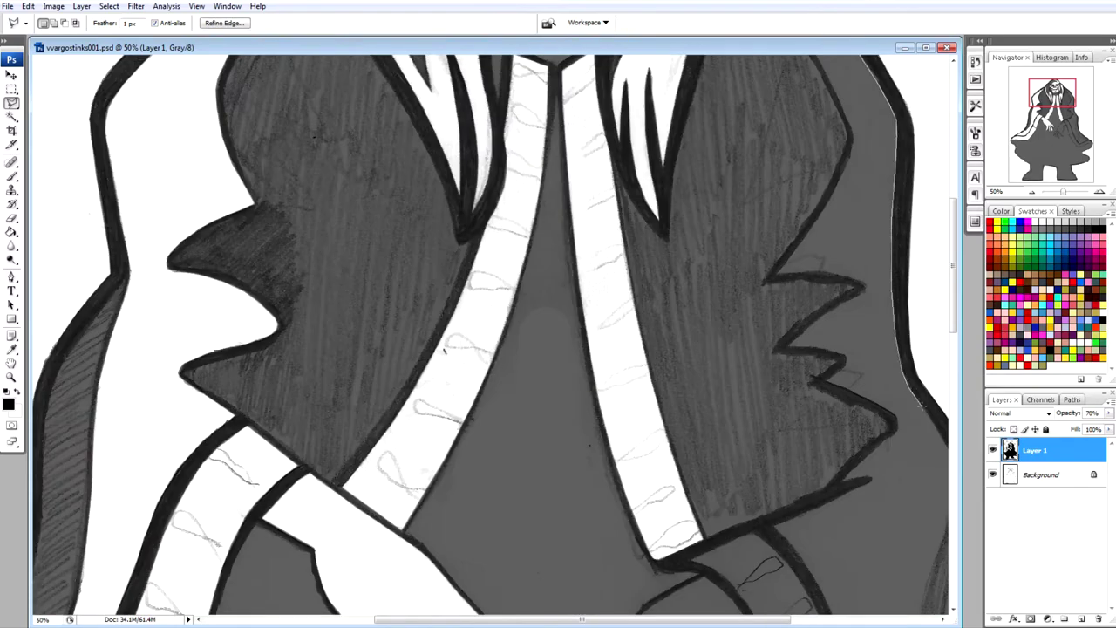
{"action": "left_click_drag", "start_coordinate": [946, 453], "coordinate": [798, 296]}
{"action": "left_click", "coordinate": [778, 366]}
{"action": "left_click", "coordinate": [756, 490]}
{"action": "left_click_drag", "start_coordinate": [762, 577], "coordinate": [763, 125]}
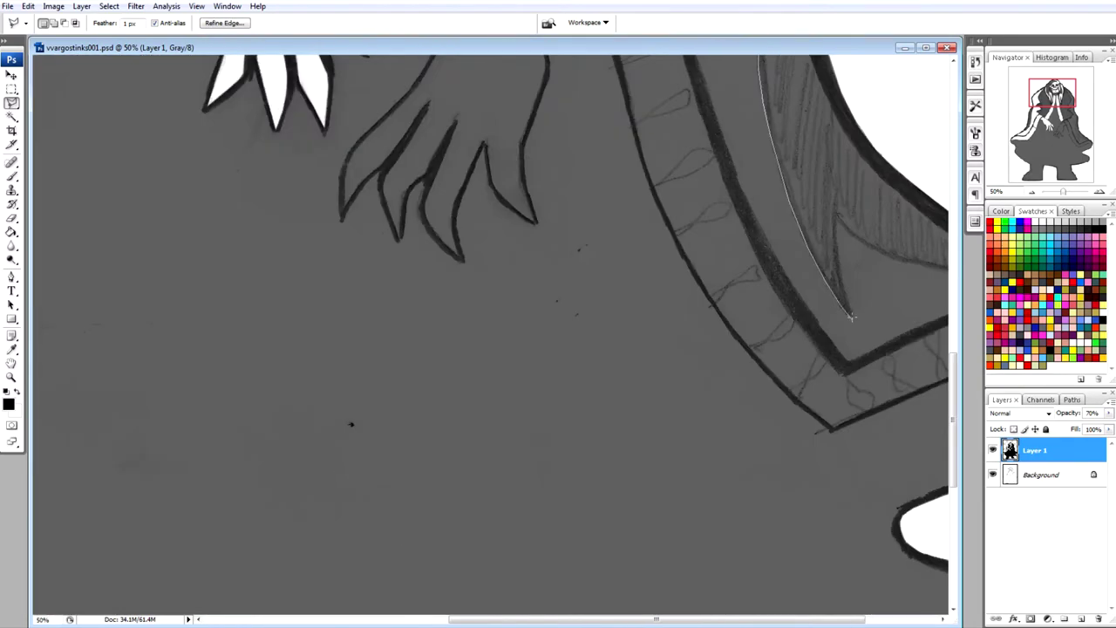
{"action": "scroll", "coordinate": [870, 251], "scroll_direction": "right", "scroll_amount": 2}
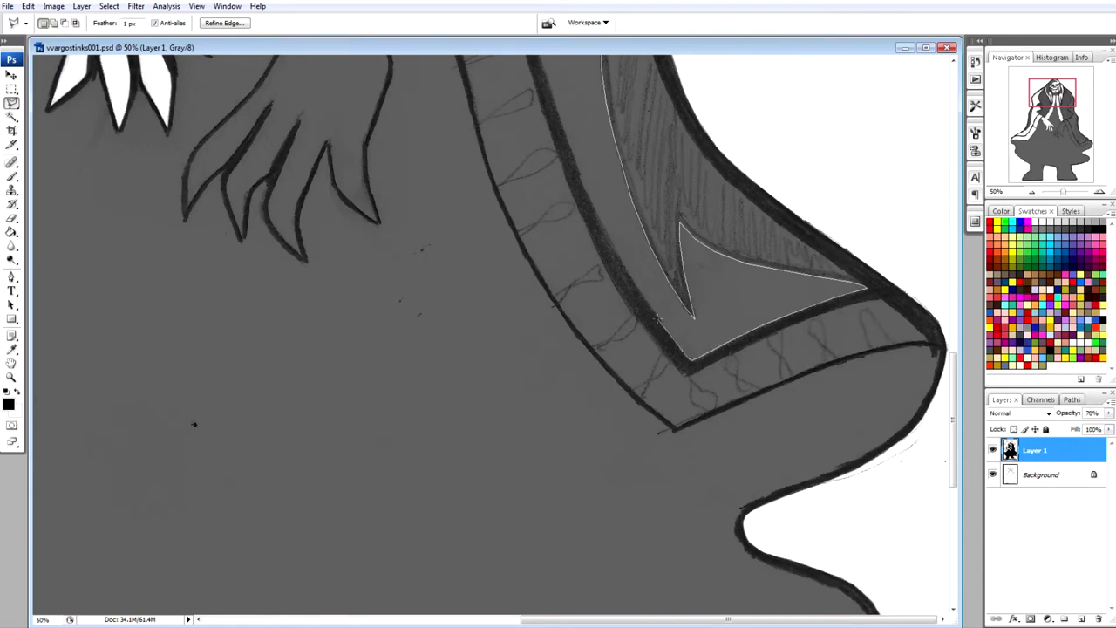
{"action": "left_click", "coordinate": [638, 286]}
{"action": "left_click", "coordinate": [601, 216]}
{"action": "left_click", "coordinate": [563, 138]}
{"action": "scroll", "coordinate": [560, 136], "scroll_direction": "up", "scroll_amount": 5}
{"action": "left_click", "coordinate": [541, 408]}
{"action": "left_click", "coordinate": [513, 336]}
{"action": "left_click", "coordinate": [492, 291]}
{"action": "left_click", "coordinate": [454, 247]}
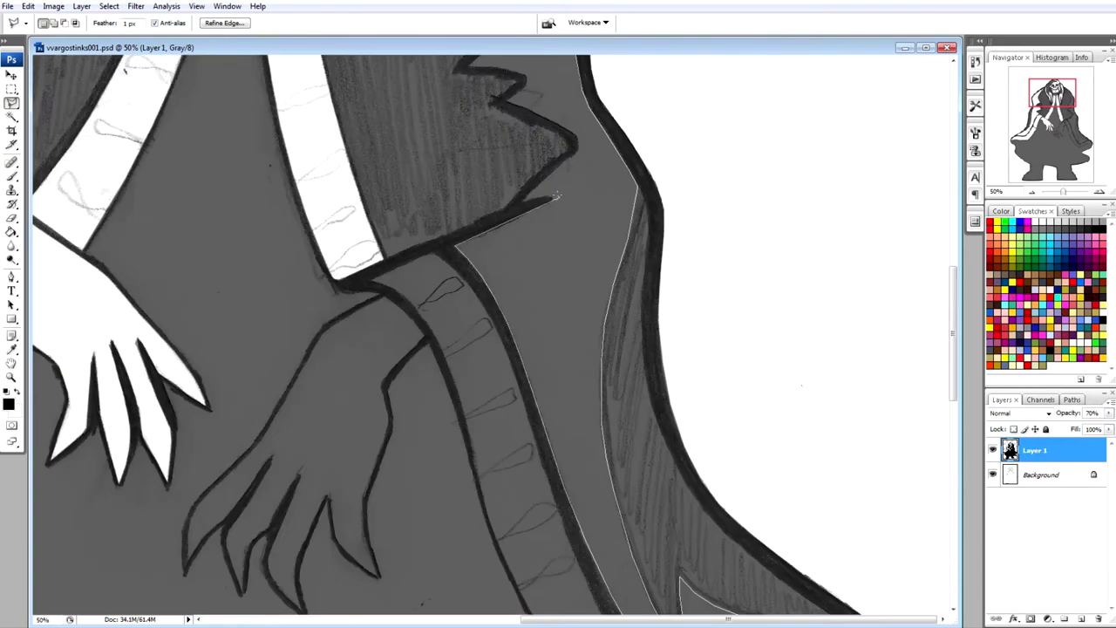
{"action": "scroll", "coordinate": [518, 79], "scroll_direction": "up", "scroll_amount": 4}
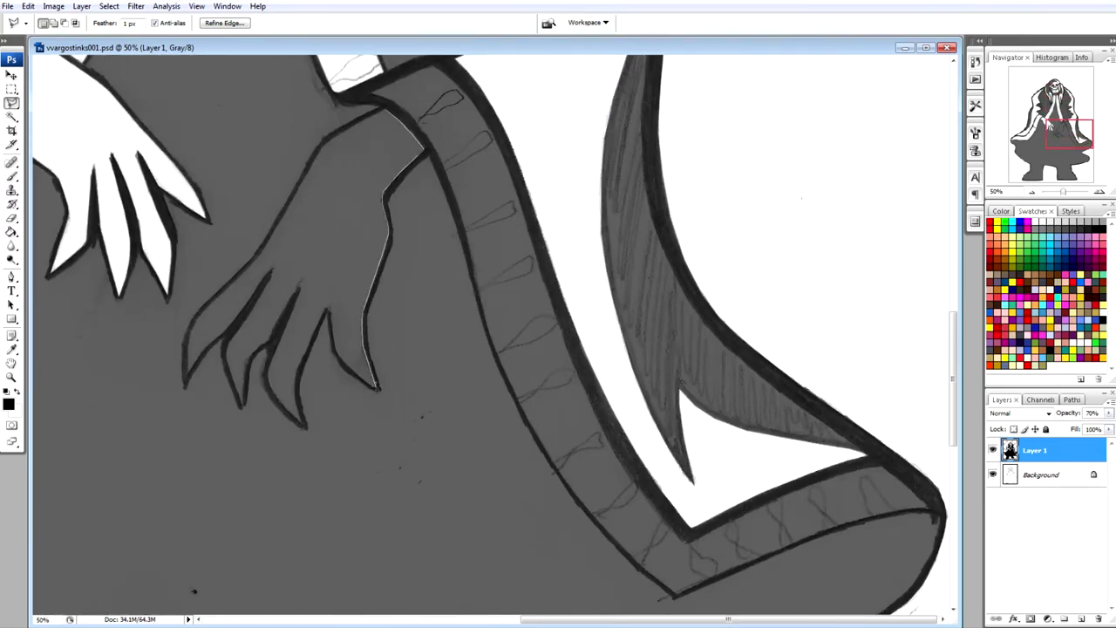
Trace the character's right-hand-side hand around its fingers, delete its black fill and deselect
{"action": "left_click", "coordinate": [271, 394]}
{"action": "left_click", "coordinate": [270, 363]}
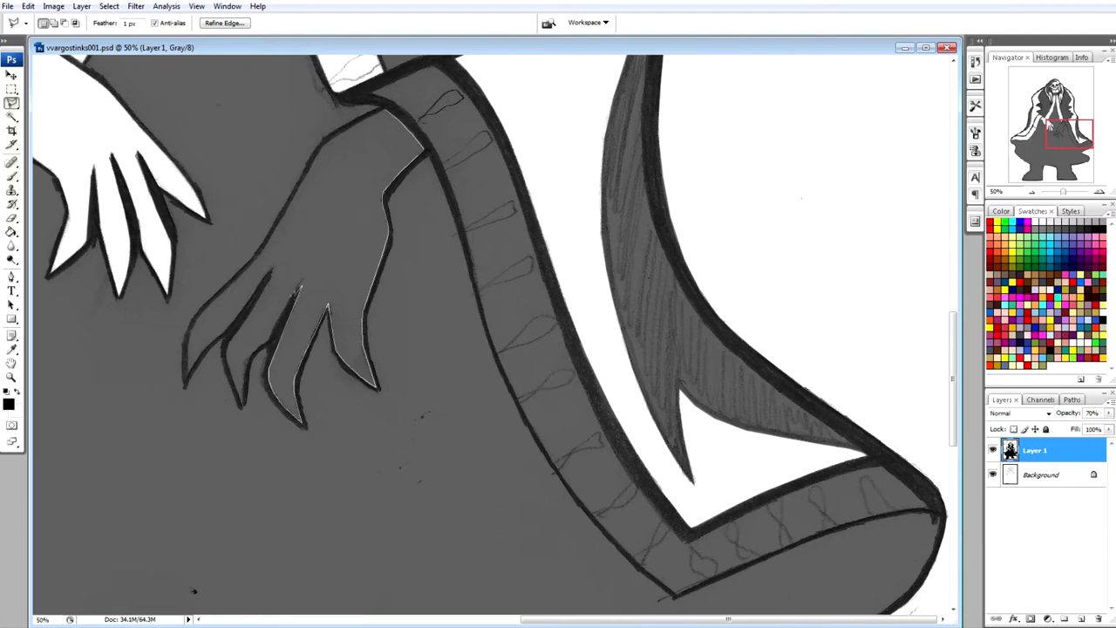
{"action": "left_click", "coordinate": [273, 266]}
{"action": "left_click", "coordinate": [209, 303]}
{"action": "left_click", "coordinate": [261, 254]}
{"action": "left_click", "coordinate": [323, 142]}
{"action": "left_click", "coordinate": [383, 110]}
{"action": "key", "text": "Delete"}
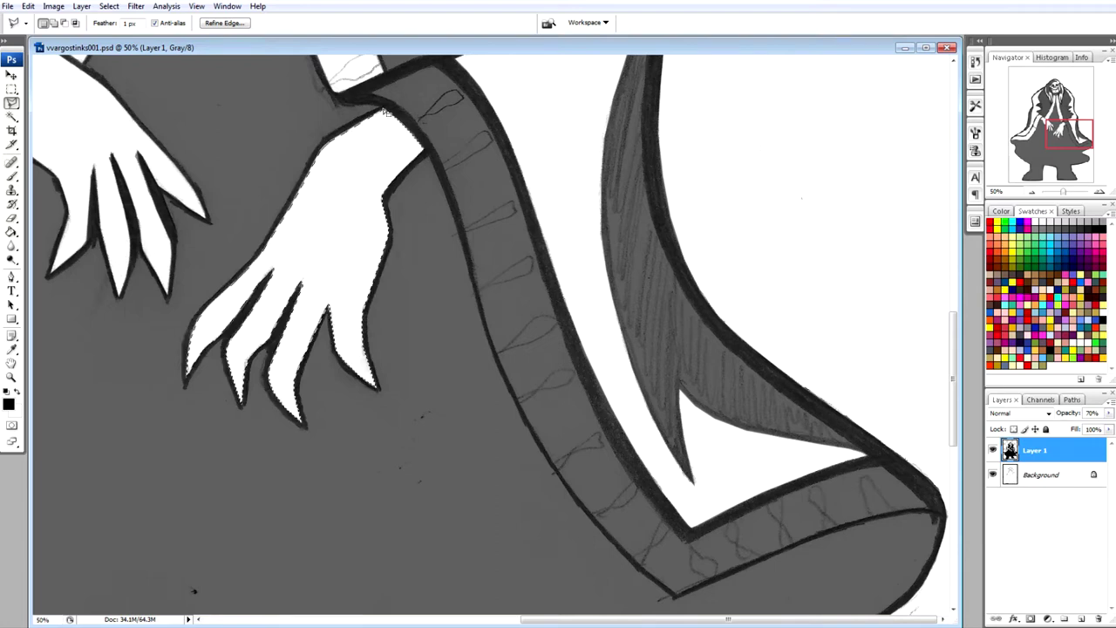
{"action": "key", "text": "ctrl+d"}
{"action": "left_click", "coordinate": [433, 67]}
{"action": "left_click", "coordinate": [473, 104]}
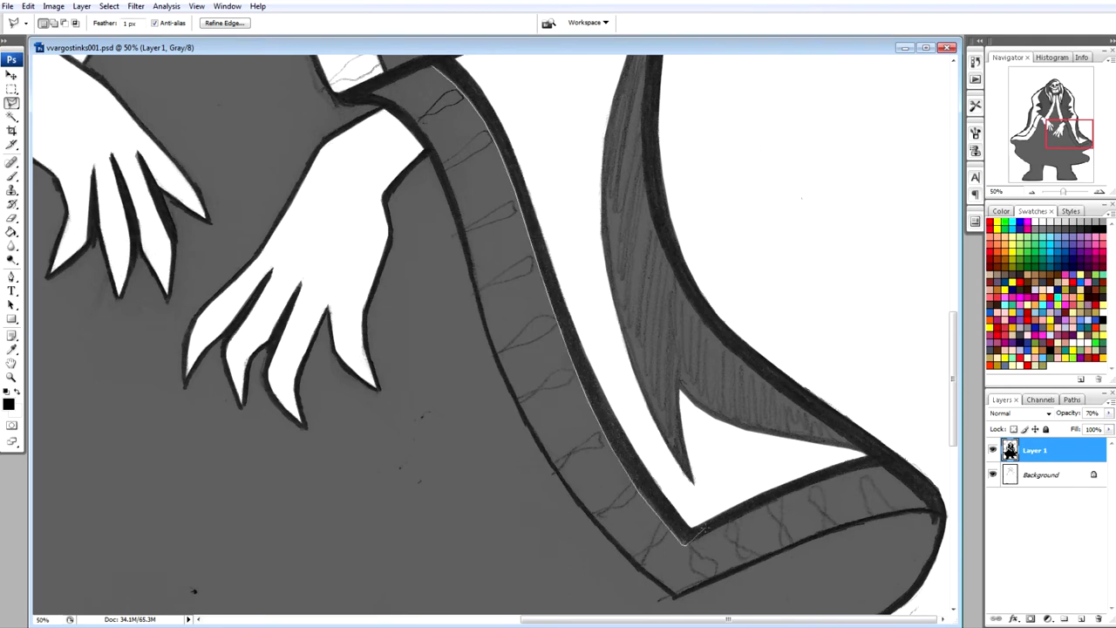
{"action": "key", "text": "Escape"}
Trace the trim band along the right cloak edge, clear its black fill and deselect
{"action": "left_click_drag", "start_coordinate": [468, 99], "coordinate": [632, 480]}
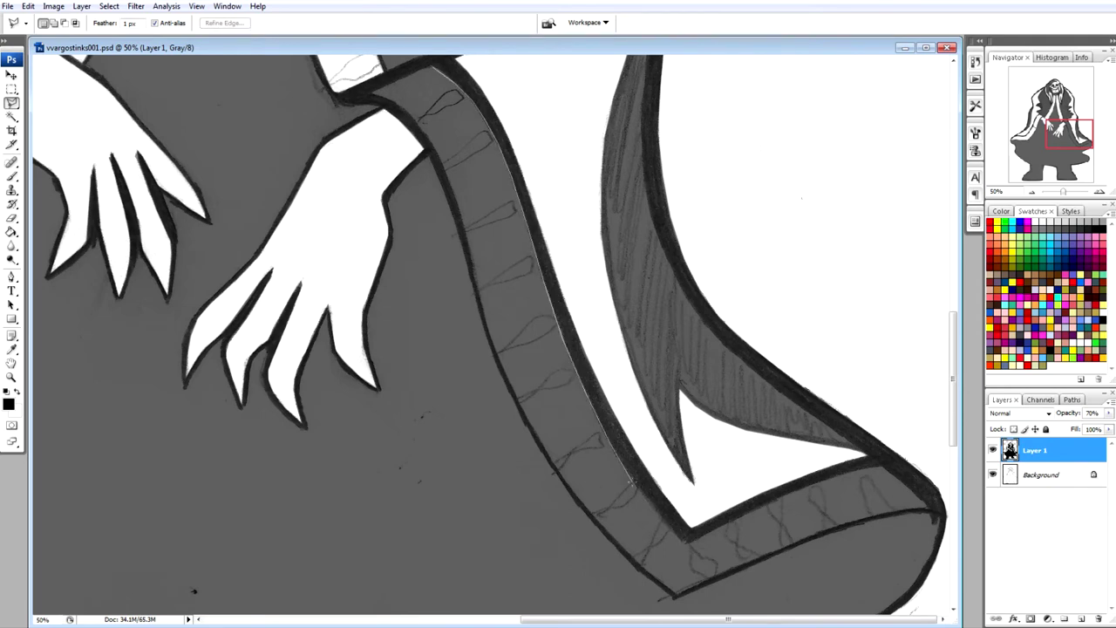
{"action": "mouse_move", "coordinate": [754, 512]}
{"action": "left_mouse_down"}
{"action": "mouse_move", "coordinate": [892, 469]}
{"action": "mouse_move", "coordinate": [815, 530]}
{"action": "mouse_move", "coordinate": [641, 586]}
{"action": "mouse_move", "coordinate": [504, 364]}
{"action": "mouse_move", "coordinate": [446, 171]}
{"action": "mouse_move", "coordinate": [380, 66]}
{"action": "left_mouse_up"}
{"action": "scroll", "coordinate": [490, 339], "scroll_direction": "down", "scroll_amount": 5}
{"action": "scroll", "coordinate": [490, 339], "scroll_direction": "up", "scroll_amount": 12}
{"action": "key", "text": "ctrl+minus"}
{"action": "key", "text": "ctrl+minus"}
{"action": "key", "text": "ctrl+minus"}
{"action": "key", "text": "ctrl+minus"}
{"action": "key", "text": "ctrl+d"}
Add a white-filled layer directly above the Background and raise the opacity of Layer 1
{"action": "left_click", "coordinate": [1041, 475]}
{"action": "left_click", "coordinate": [1081, 618]}
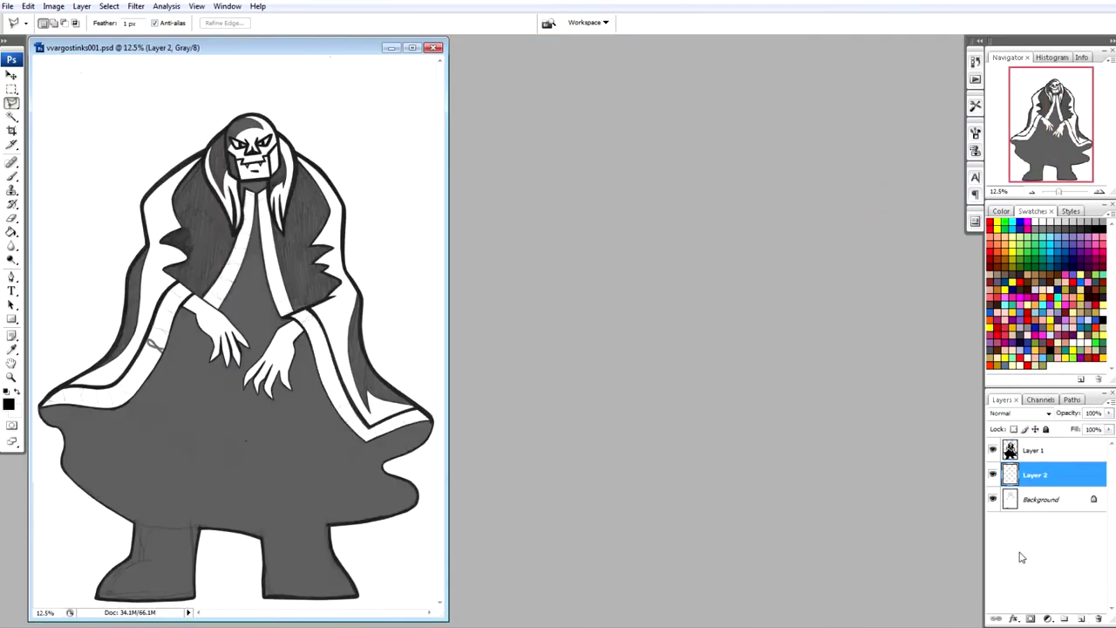
{"action": "key", "text": "ctrl+BackSpace"}
{"action": "left_click", "coordinate": [1034, 451]}
{"action": "left_click_drag", "start_coordinate": [1109, 413], "coordinate": [1113, 425]}
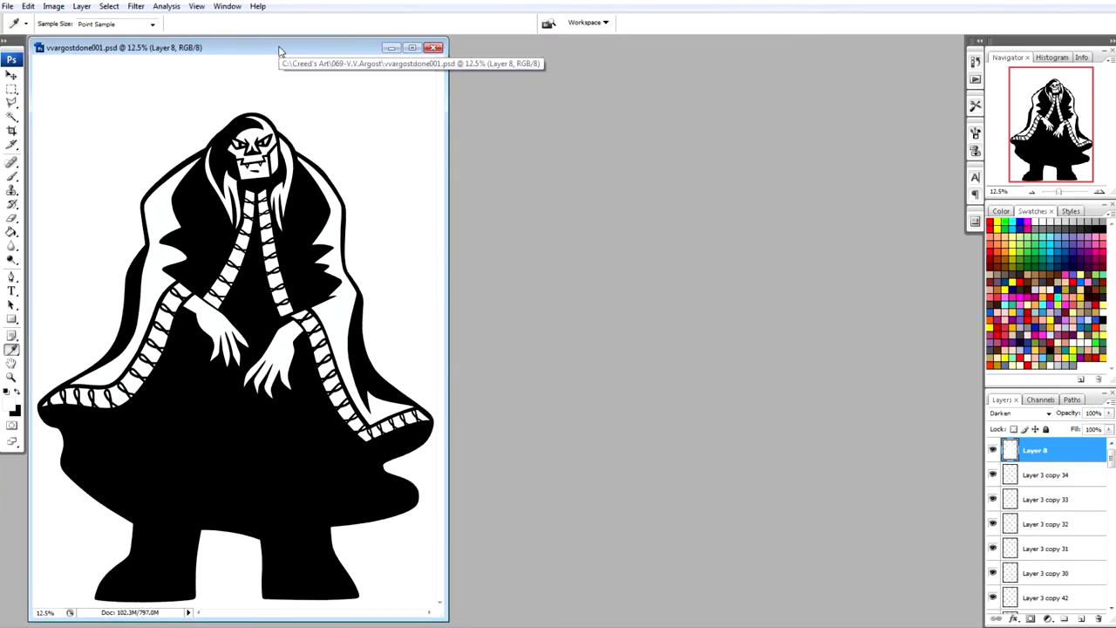
Lower the opacity of Layer 8 to 57% in vvargostdone001.psd
{"action": "key", "text": "ctrl+plus"}
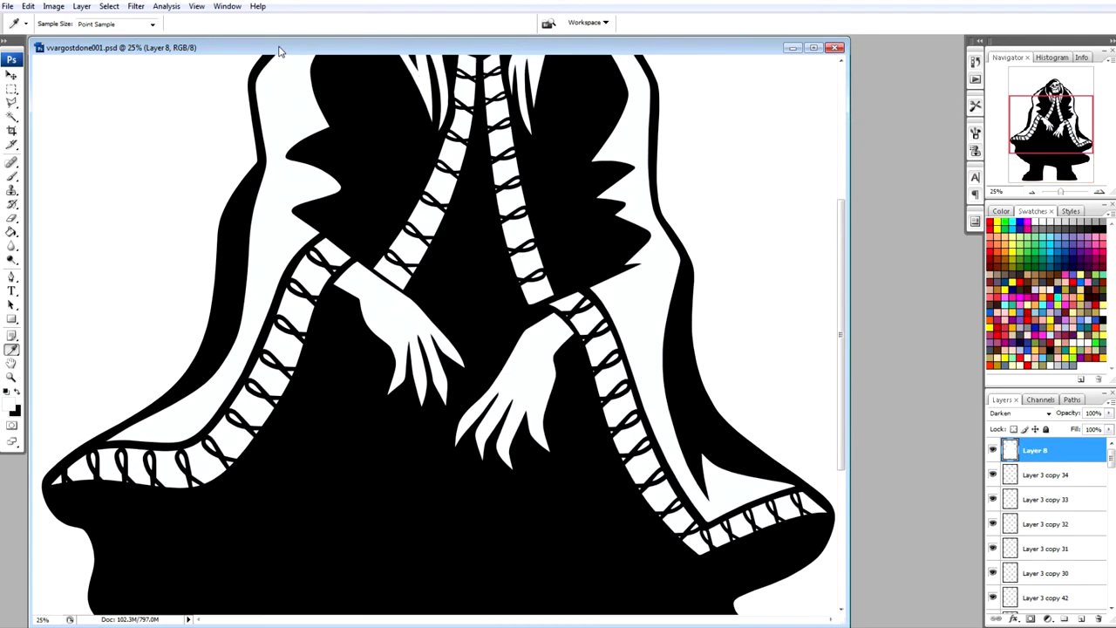
{"action": "scroll", "coordinate": [845, 357], "scroll_direction": "up", "scroll_amount": 5}
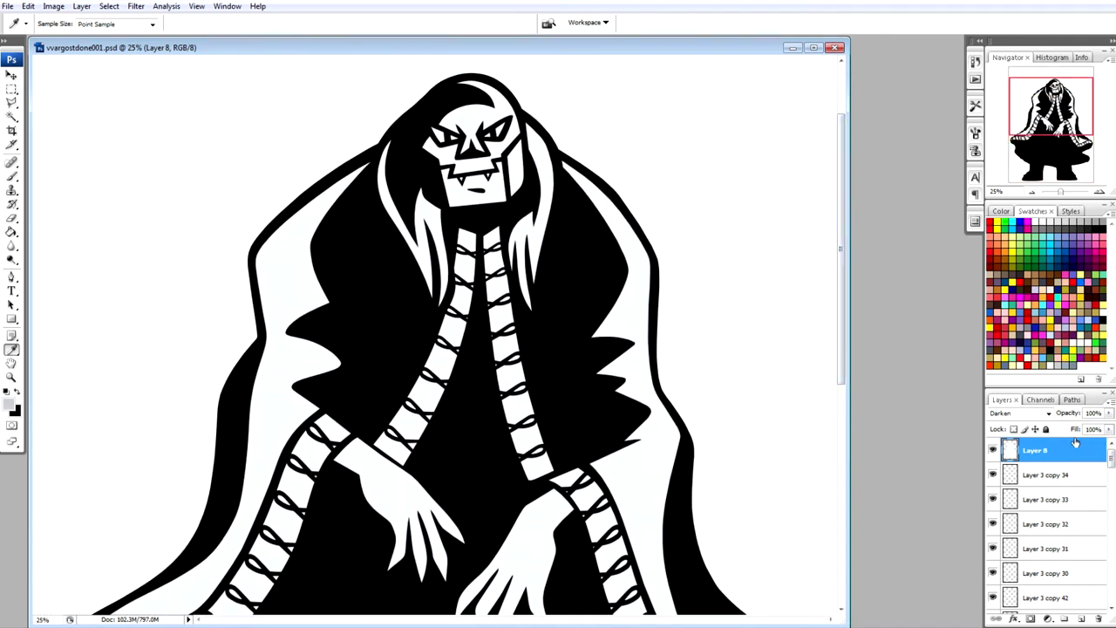
{"action": "left_click", "coordinate": [1108, 412]}
{"action": "left_click_drag", "start_coordinate": [1103, 424], "coordinate": [1086, 429]}
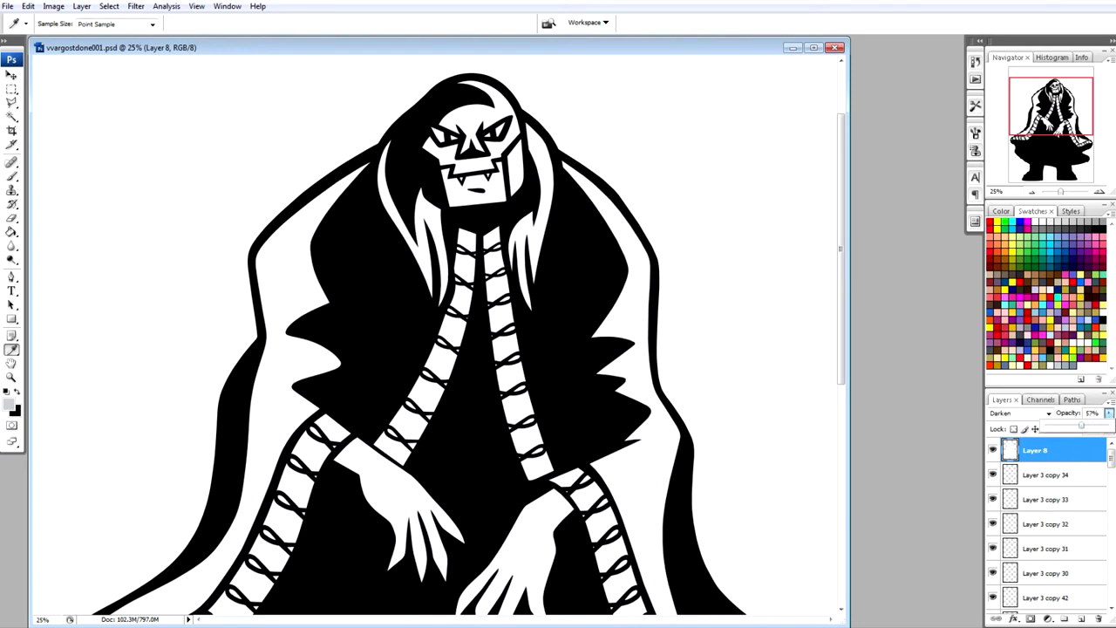
Trace the shadow on the right hair lock with the Polygonal Lasso and fill it light grey on a new Darken layer
{"action": "left_click", "coordinate": [11, 102]}
{"action": "left_click", "coordinate": [70, 111]}
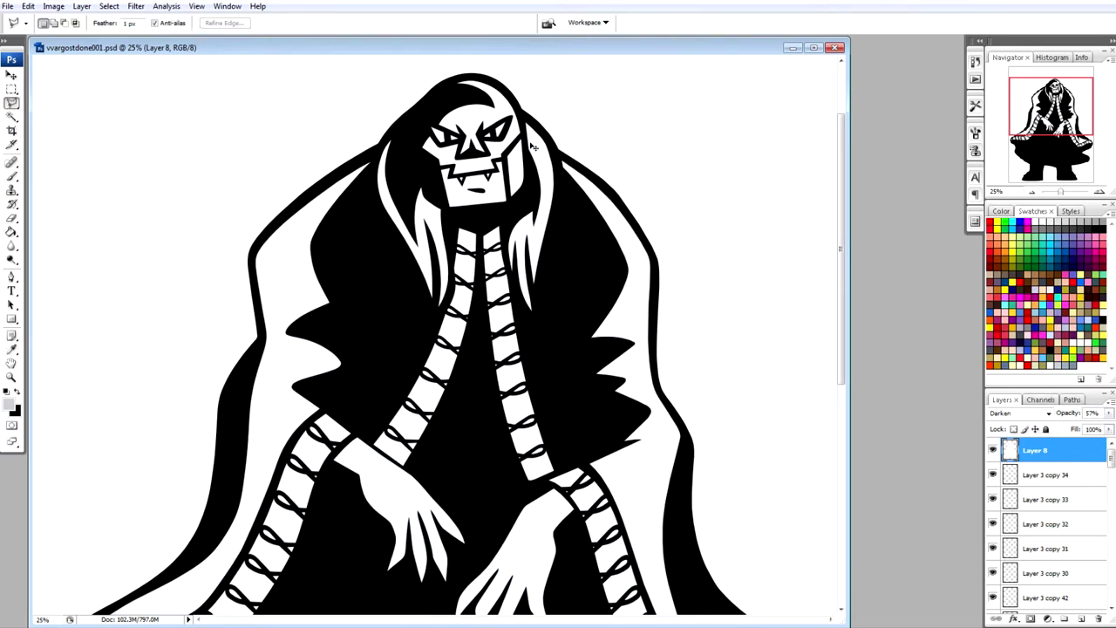
{"action": "key", "text": "ctrl+plus"}
{"action": "scroll", "coordinate": [675, 172], "scroll_direction": "up", "scroll_amount": 5}
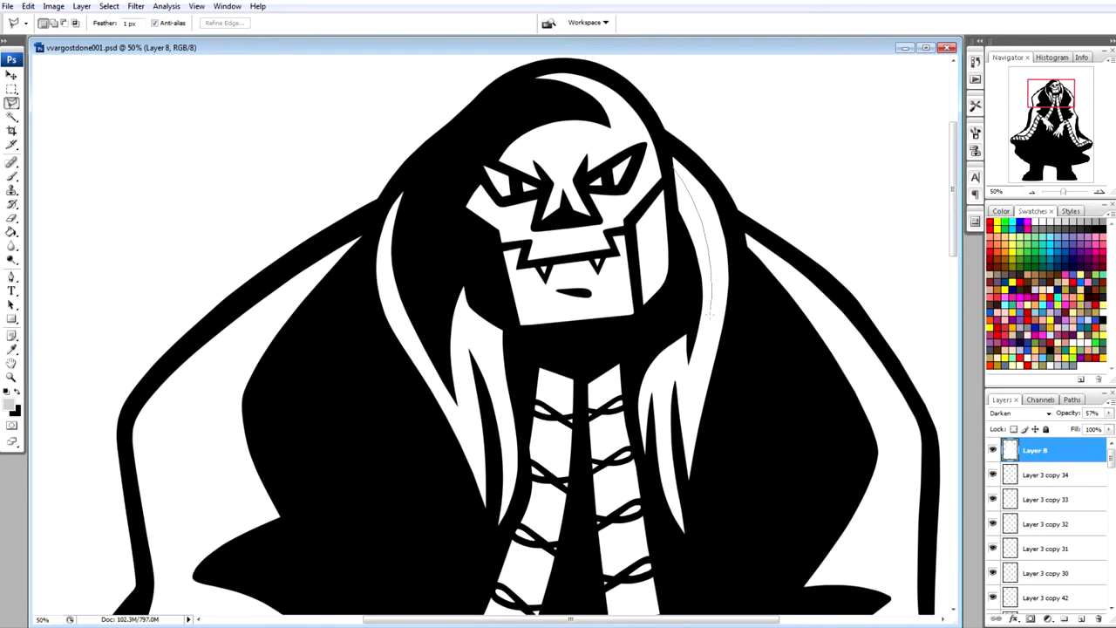
{"action": "mouse_move", "coordinate": [709, 316]}
{"action": "left_mouse_down"}
{"action": "mouse_move", "coordinate": [679, 447]}
{"action": "mouse_move", "coordinate": [694, 551]}
{"action": "mouse_move", "coordinate": [639, 470]}
{"action": "mouse_move", "coordinate": [670, 167]}
{"action": "left_mouse_up"}
{"action": "left_click", "coordinate": [1082, 618]}
{"action": "left_click", "coordinate": [1021, 413]}
{"action": "left_click", "coordinate": [1003, 141]}
{"action": "left_click", "coordinate": [697, 46]}
{"action": "key", "text": "alt+BackSpace"}
{"action": "key", "text": "ctrl+d"}
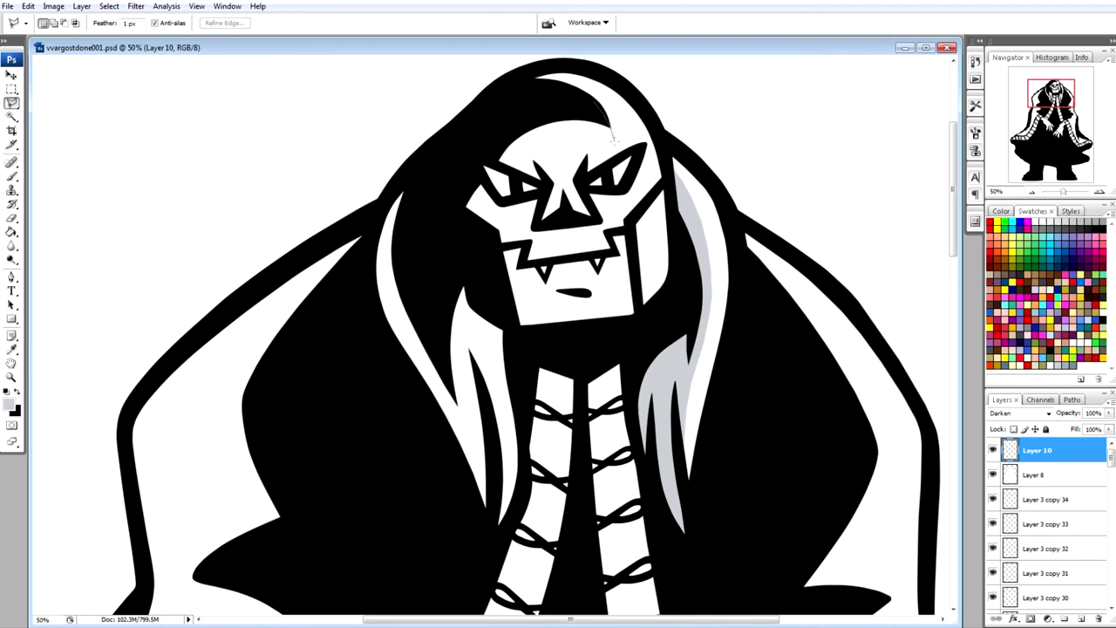
Select the shadow areas of the face and the left hair lock and fill them with light grey
{"action": "mouse_move", "coordinate": [613, 139]}
{"action": "left_mouse_down"}
{"action": "mouse_move", "coordinate": [619, 167]}
{"action": "mouse_move", "coordinate": [586, 185]}
{"action": "mouse_move", "coordinate": [621, 174]}
{"action": "mouse_move", "coordinate": [640, 338]}
{"action": "mouse_move", "coordinate": [518, 340]}
{"action": "mouse_move", "coordinate": [448, 203]}
{"action": "mouse_move", "coordinate": [492, 169]}
{"action": "mouse_move", "coordinate": [473, 170]}
{"action": "mouse_move", "coordinate": [479, 157]}
{"action": "mouse_move", "coordinate": [580, 103]}
{"action": "left_mouse_up"}
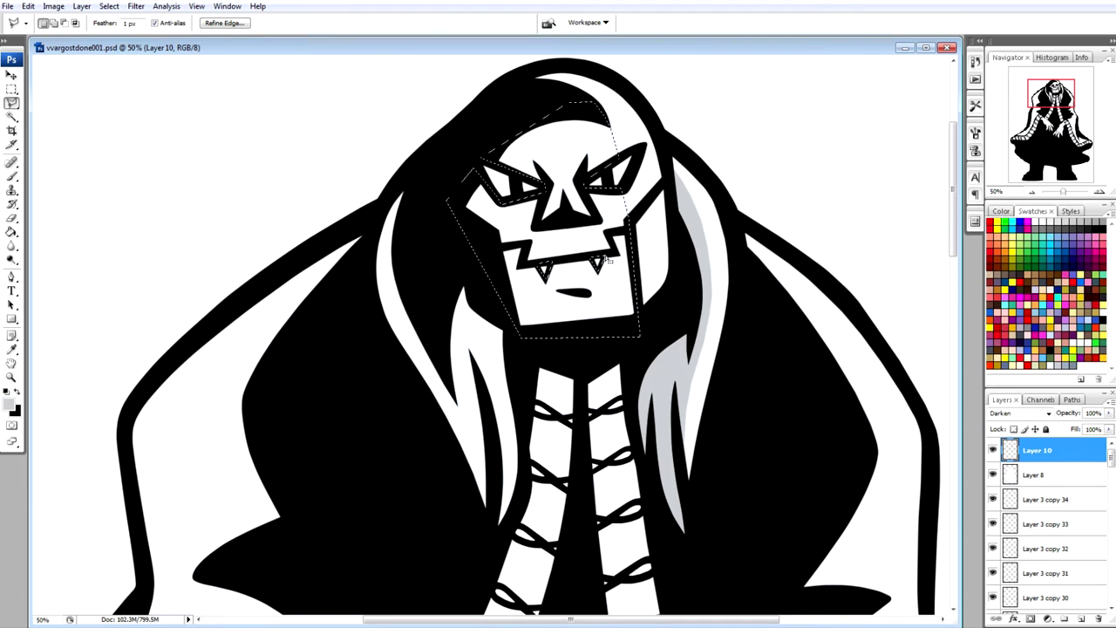
{"action": "key", "text": "alt+BackSpace"}
{"action": "key", "text": "ctrl+d"}
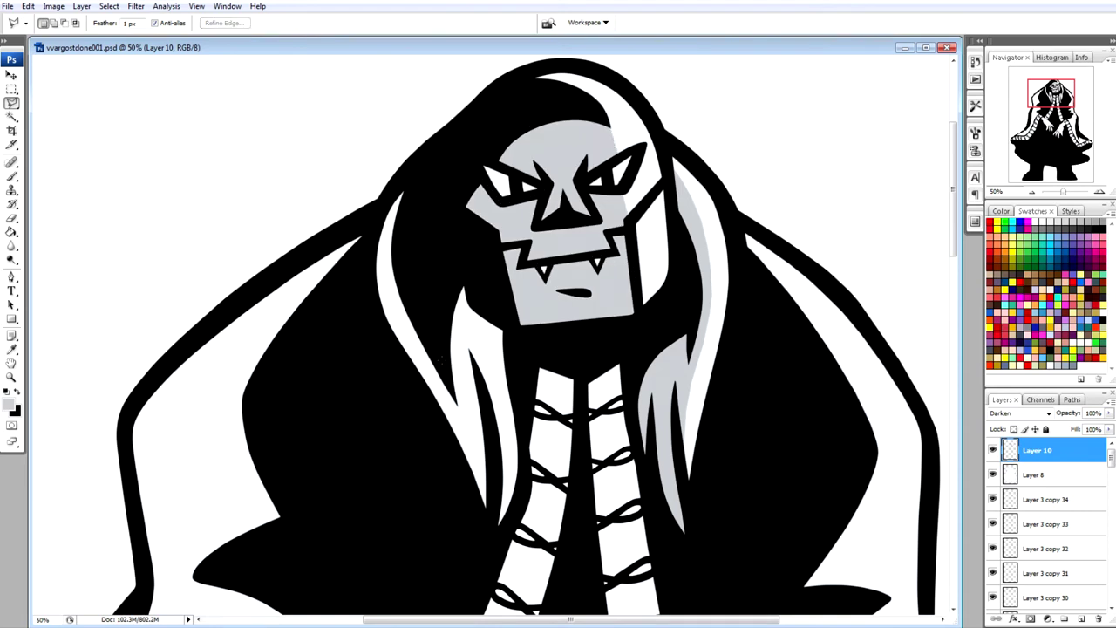
{"action": "mouse_move", "coordinate": [442, 359]}
{"action": "left_mouse_down"}
{"action": "mouse_move", "coordinate": [485, 504]}
{"action": "mouse_move", "coordinate": [513, 523]}
{"action": "mouse_move", "coordinate": [527, 361]}
{"action": "mouse_move", "coordinate": [456, 249]}
{"action": "left_mouse_up"}
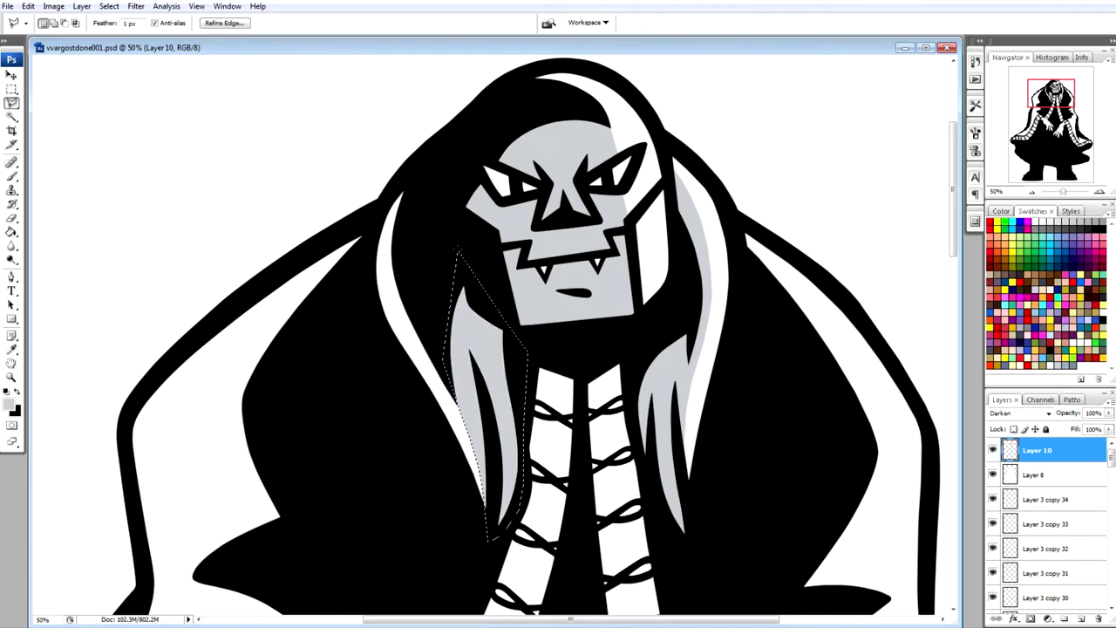
{"action": "key", "text": "ctrl+d"}
Select the shadow side of each hand and fill both with light grey
{"action": "scroll", "coordinate": [495, 353], "scroll_direction": "down", "scroll_amount": 10}
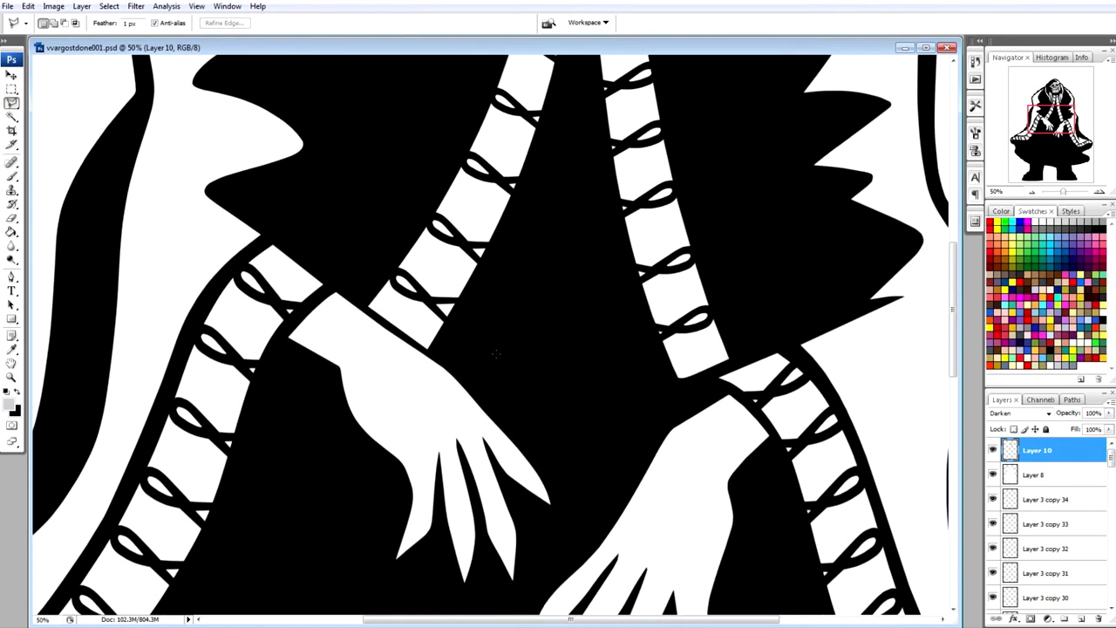
{"action": "mouse_move", "coordinate": [295, 323]}
{"action": "left_mouse_down"}
{"action": "mouse_move", "coordinate": [360, 365]}
{"action": "mouse_move", "coordinate": [436, 443]}
{"action": "mouse_move", "coordinate": [464, 533]}
{"action": "mouse_move", "coordinate": [467, 596]}
{"action": "mouse_move", "coordinate": [277, 338]}
{"action": "left_mouse_up"}
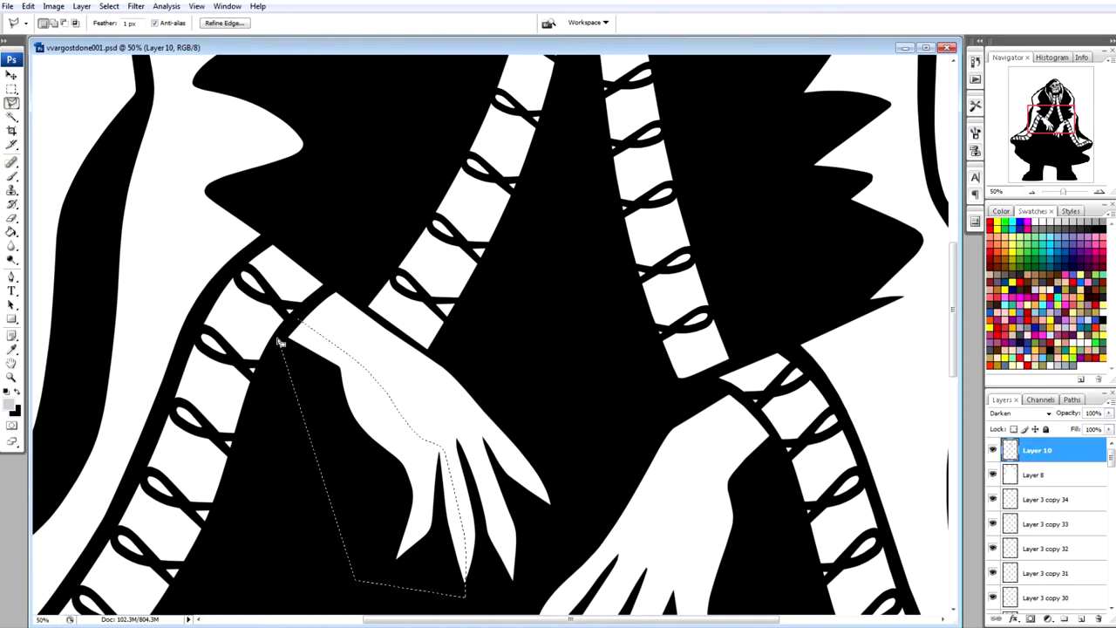
{"action": "key", "text": "alt+BackSpace"}
{"action": "key", "text": "ctrl+d"}
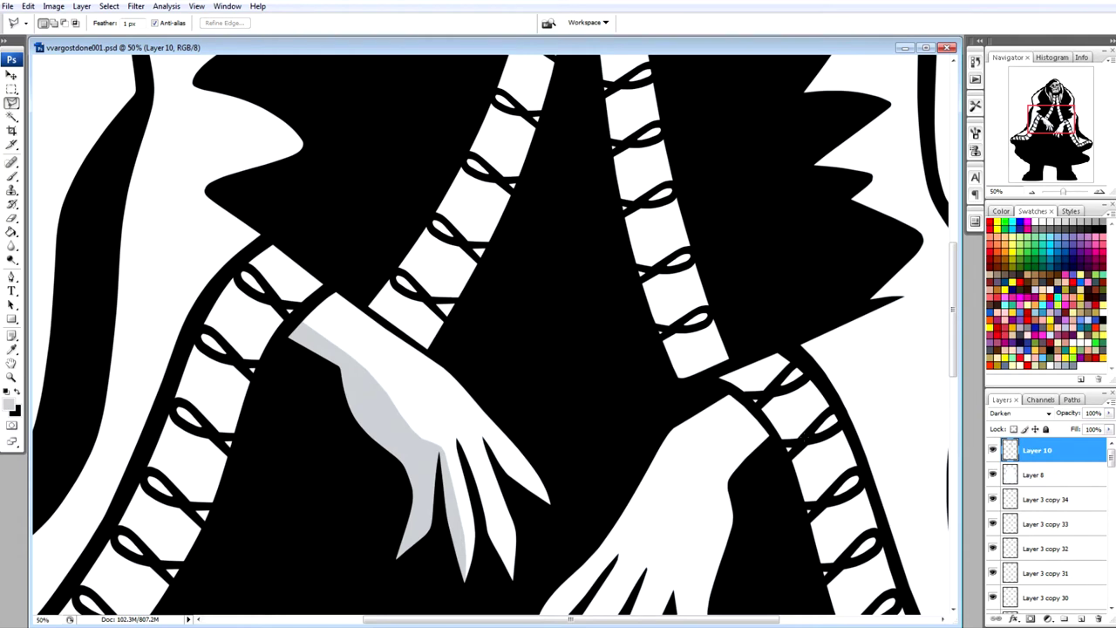
{"action": "scroll", "coordinate": [805, 436], "scroll_direction": "down", "scroll_amount": 3}
{"action": "mouse_move", "coordinate": [640, 580]}
{"action": "left_mouse_down"}
{"action": "mouse_move", "coordinate": [623, 547]}
{"action": "mouse_move", "coordinate": [667, 423]}
{"action": "mouse_move", "coordinate": [715, 326]}
{"action": "mouse_move", "coordinate": [753, 291]}
{"action": "mouse_move", "coordinate": [739, 585]}
{"action": "mouse_move", "coordinate": [633, 600]}
{"action": "left_mouse_up"}
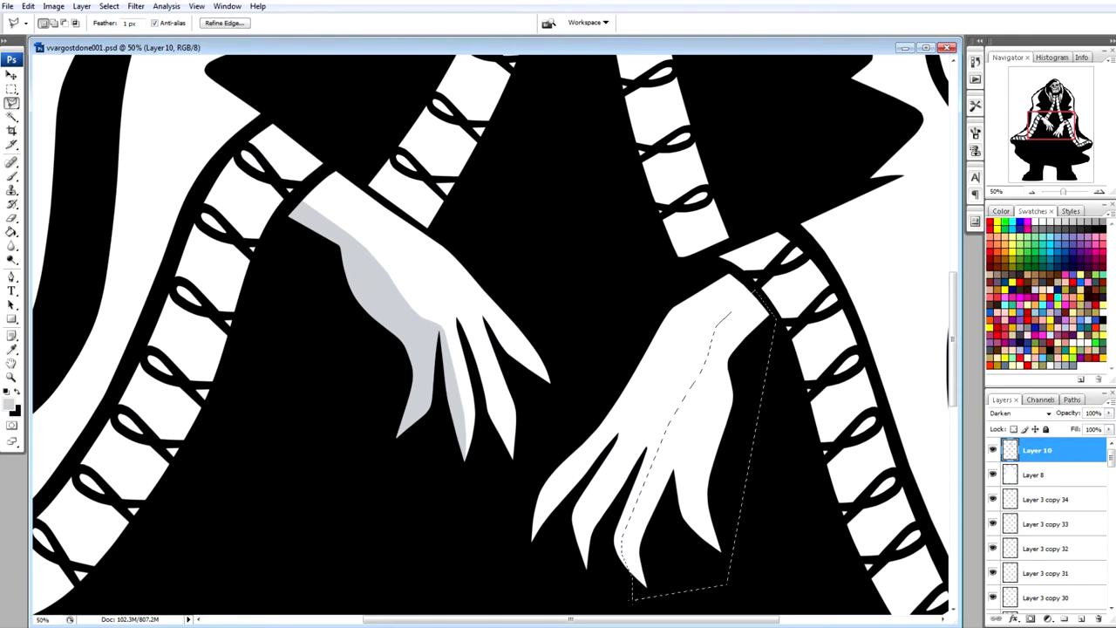
{"action": "key", "text": "alt+BackSpace"}
{"action": "key", "text": "ctrl+d"}
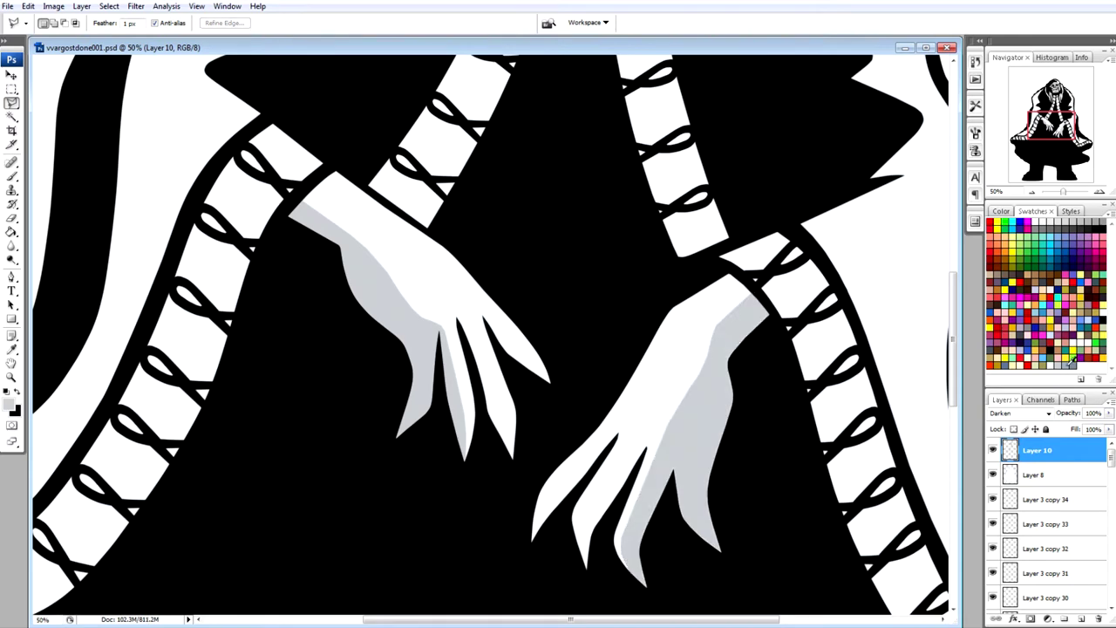
Add a new Darken layer and fill the right and left cloak panels with blue-grey
{"action": "left_click", "coordinate": [1081, 618]}
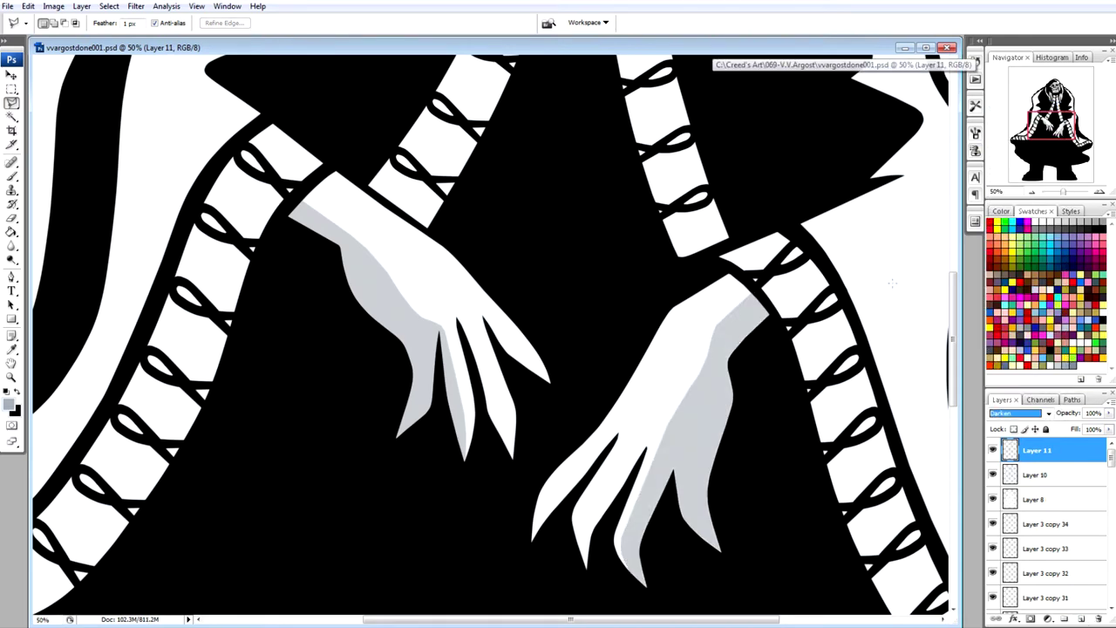
{"action": "key", "text": "ctrl+minus"}
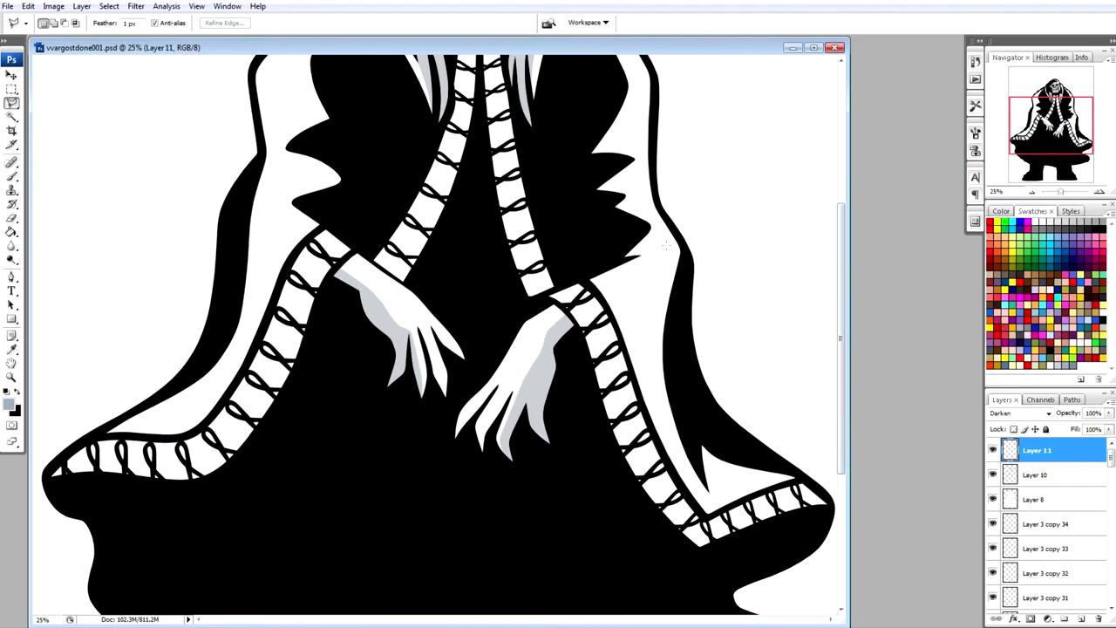
{"action": "mouse_move", "coordinate": [575, 276]}
{"action": "left_mouse_down"}
{"action": "mouse_move", "coordinate": [612, 307]}
{"action": "mouse_move", "coordinate": [636, 373]}
{"action": "mouse_move", "coordinate": [682, 335]}
{"action": "mouse_move", "coordinate": [688, 253]}
{"action": "mouse_move", "coordinate": [652, 155]}
{"action": "mouse_move", "coordinate": [655, 225]}
{"action": "mouse_move", "coordinate": [615, 157]}
{"action": "mouse_move", "coordinate": [577, 228]}
{"action": "mouse_move", "coordinate": [577, 409]}
{"action": "left_mouse_up"}
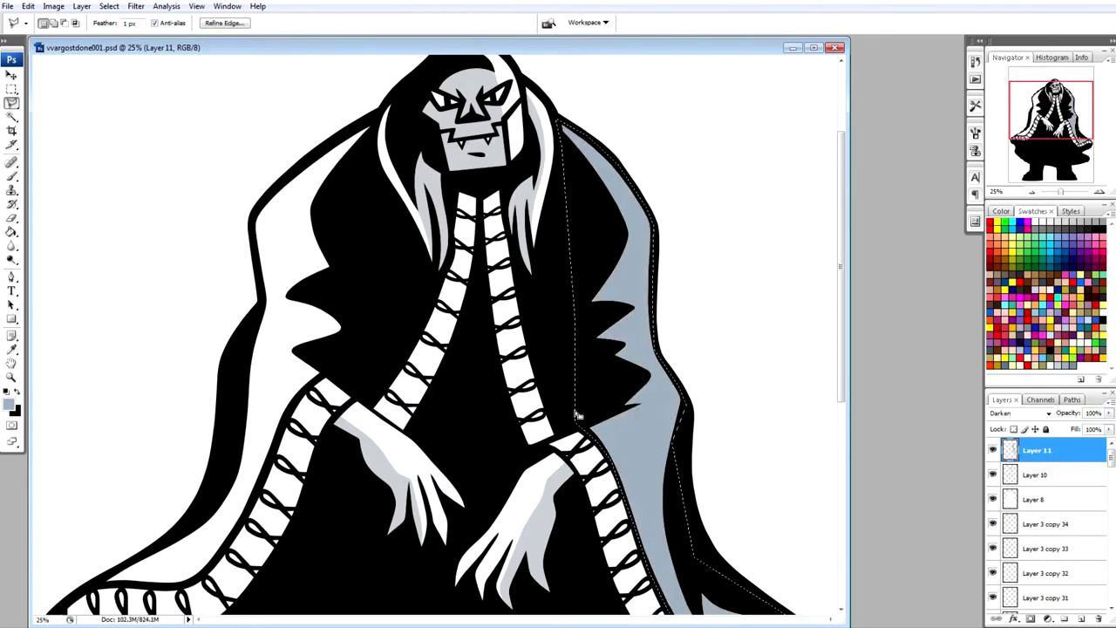
{"action": "key", "text": "ctrl+d"}
{"action": "mouse_move", "coordinate": [377, 113]}
{"action": "left_mouse_down"}
{"action": "mouse_move", "coordinate": [350, 348]}
{"action": "mouse_move", "coordinate": [300, 393]}
{"action": "mouse_move", "coordinate": [247, 510]}
{"action": "mouse_move", "coordinate": [202, 571]}
{"action": "mouse_move", "coordinate": [119, 582]}
{"action": "mouse_move", "coordinate": [103, 571]}
{"action": "mouse_move", "coordinate": [209, 475]}
{"action": "mouse_move", "coordinate": [260, 304]}
{"action": "mouse_move", "coordinate": [253, 209]}
{"action": "mouse_move", "coordinate": [376, 115]}
{"action": "left_mouse_up"}
{"action": "key", "text": "alt+BackSpace"}
{"action": "key", "text": "ctrl+d"}
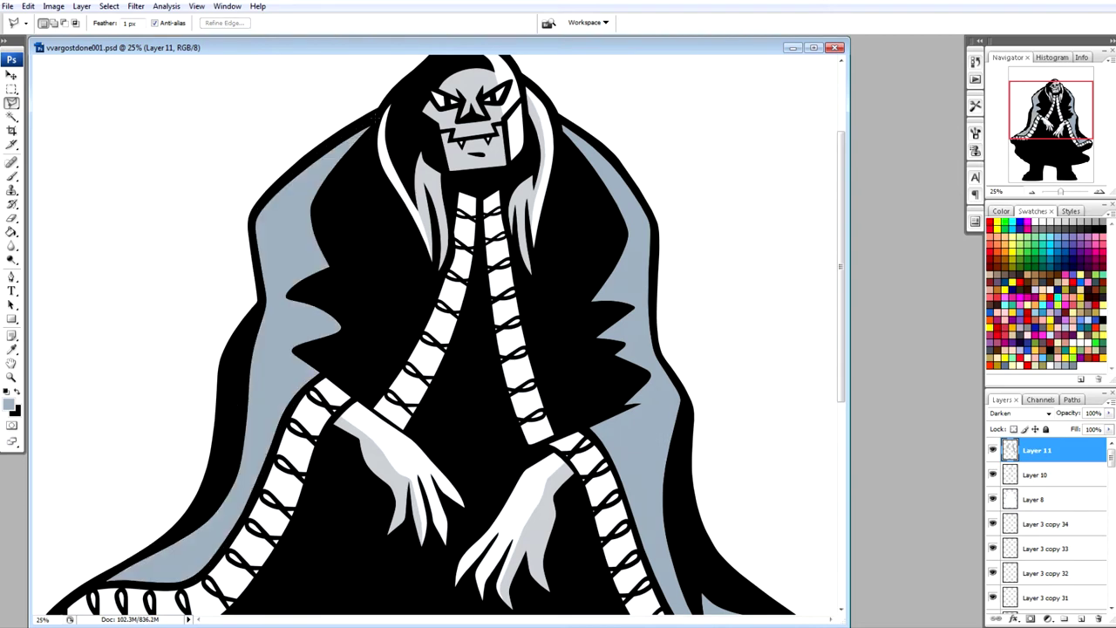
Add another Darken layer and fill the shadow on the lower right cloak, below the sleeve bend, with darker blue-grey
{"action": "left_click", "coordinate": [1081, 618]}
{"action": "left_click", "coordinate": [1020, 413]}
{"action": "left_click", "coordinate": [1016, 138]}
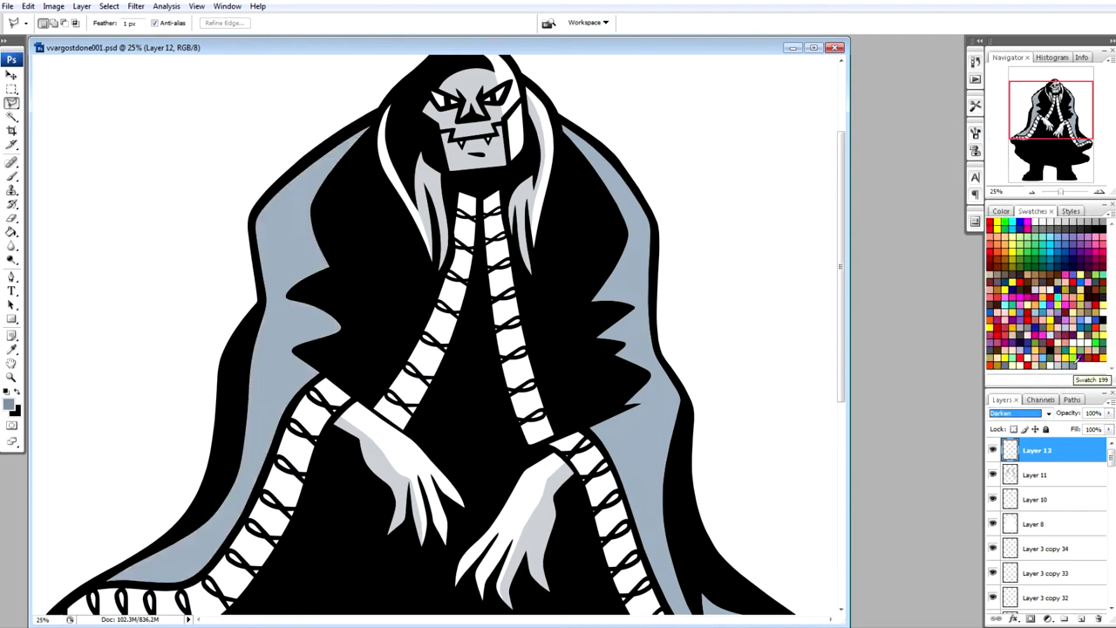
{"action": "mouse_move", "coordinate": [601, 420]}
{"action": "left_mouse_down"}
{"action": "mouse_move", "coordinate": [633, 453]}
{"action": "mouse_move", "coordinate": [684, 423]}
{"action": "mouse_move", "coordinate": [704, 575]}
{"action": "mouse_move", "coordinate": [765, 371]}
{"action": "mouse_move", "coordinate": [801, 381]}
{"action": "mouse_move", "coordinate": [703, 422]}
{"action": "mouse_move", "coordinate": [608, 209]}
{"action": "mouse_move", "coordinate": [577, 179]}
{"action": "left_mouse_up"}
{"action": "key", "text": "alt+BackSpace"}
{"action": "key", "text": "ctrl+d"}
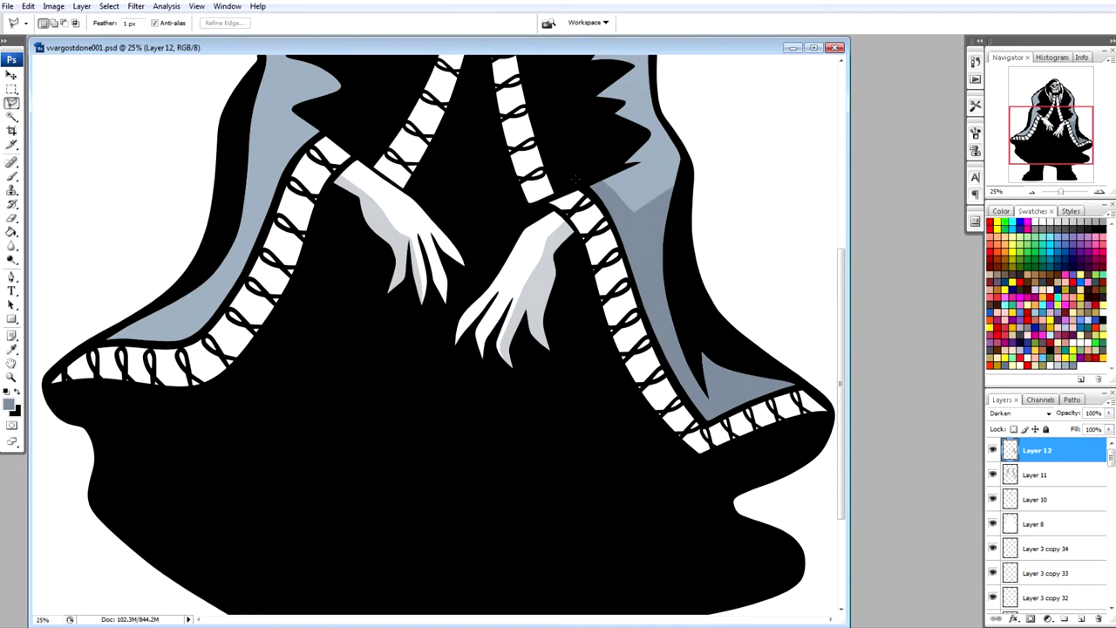
Fill shadows around the lower dark spikes of the right cloak panel with the darker blue-grey
{"action": "scroll", "coordinate": [576, 179], "scroll_direction": "up", "scroll_amount": 5}
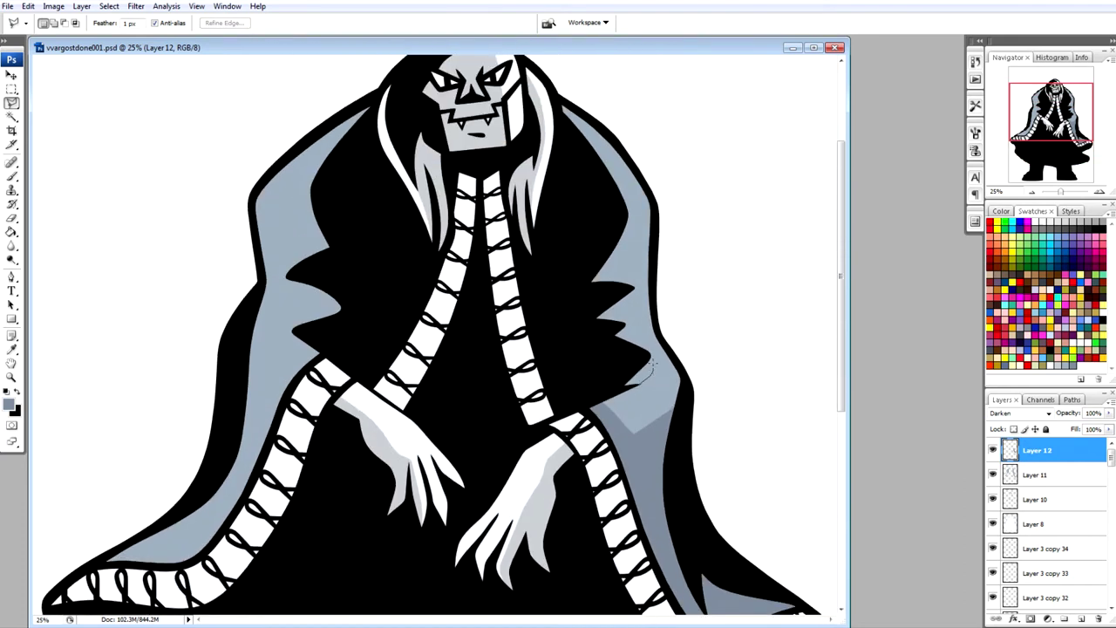
{"action": "mouse_move", "coordinate": [652, 361]}
{"action": "left_mouse_down"}
{"action": "mouse_move", "coordinate": [594, 346]}
{"action": "mouse_move", "coordinate": [577, 391]}
{"action": "mouse_move", "coordinate": [633, 385]}
{"action": "mouse_move", "coordinate": [651, 348]}
{"action": "mouse_move", "coordinate": [621, 303]}
{"action": "mouse_move", "coordinate": [568, 327]}
{"action": "mouse_move", "coordinate": [627, 355]}
{"action": "left_mouse_up"}
{"action": "key", "text": "alt+BackSpace"}
{"action": "key", "text": "ctrl+d"}
{"action": "key", "text": "alt+BackSpace"}
{"action": "key", "text": "ctrl+d"}
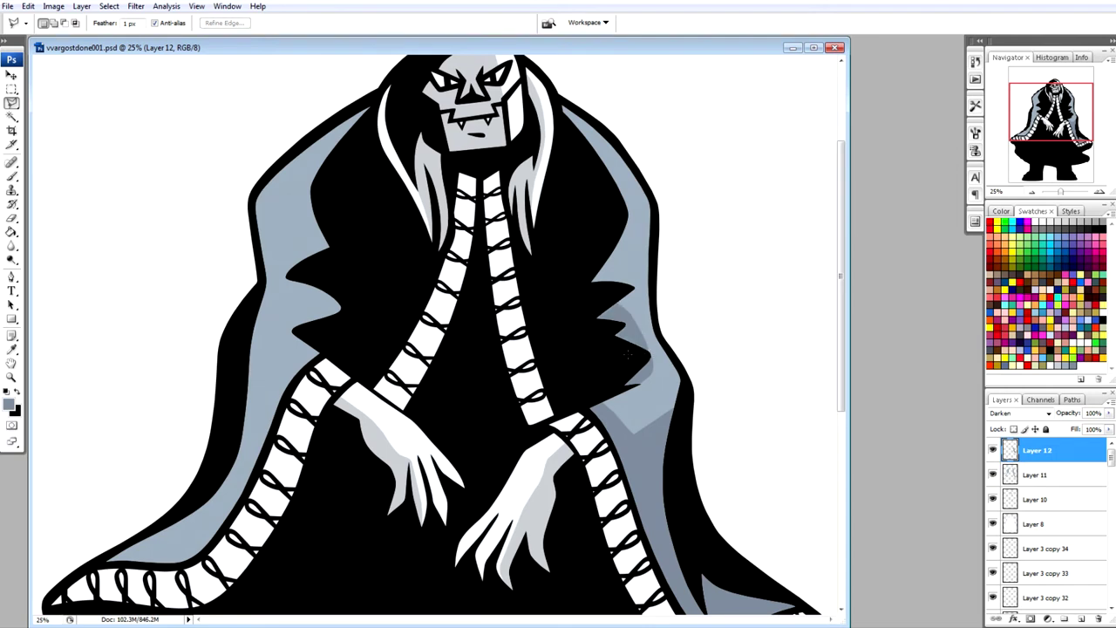
Shade the upper inner edge of the right cloak and the area by its top spike with darker blue-grey
{"action": "mouse_move", "coordinate": [591, 123]}
{"action": "left_mouse_down"}
{"action": "mouse_move", "coordinate": [635, 217]}
{"action": "mouse_move", "coordinate": [625, 261]}
{"action": "mouse_move", "coordinate": [568, 293]}
{"action": "mouse_move", "coordinate": [560, 109]}
{"action": "left_mouse_up"}
{"action": "key", "text": "alt+BackSpace"}
{"action": "key", "text": "ctrl+d"}
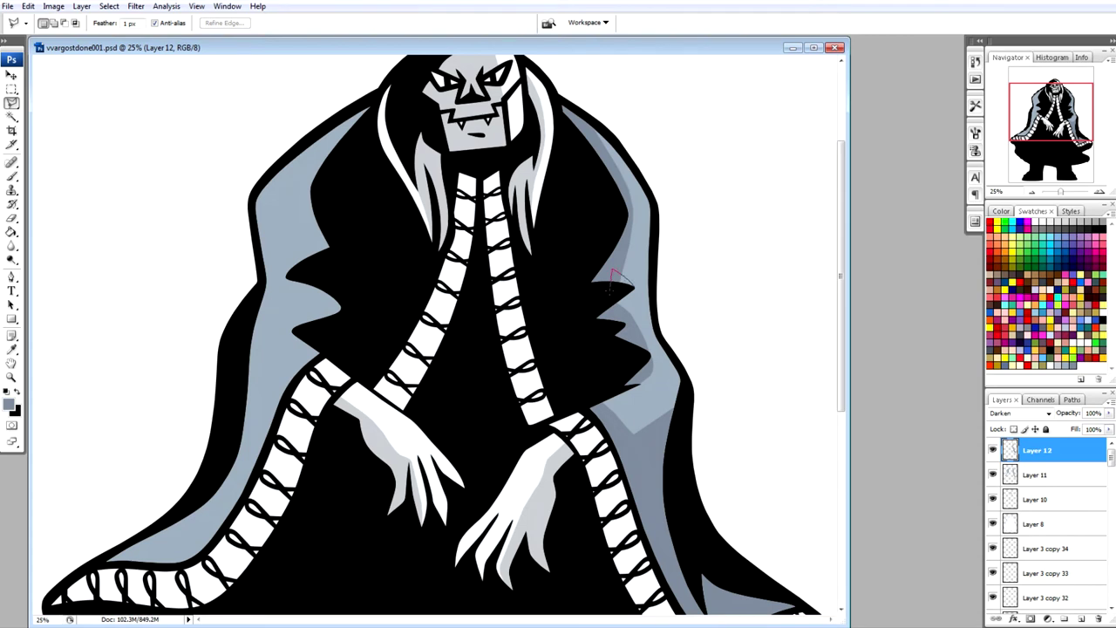
{"action": "left_click_drag", "start_coordinate": [610, 289], "coordinate": [611, 291]}
{"action": "key", "text": "alt+BackSpace"}
{"action": "key", "text": "ctrl+d"}
Shade the inner folds and lower part of the left cloak panel with darker blue-grey and deselect
{"action": "mouse_move", "coordinate": [301, 146]}
{"action": "left_mouse_down"}
{"action": "mouse_move", "coordinate": [297, 233]}
{"action": "mouse_move", "coordinate": [278, 282]}
{"action": "mouse_move", "coordinate": [290, 309]}
{"action": "mouse_move", "coordinate": [267, 329]}
{"action": "mouse_move", "coordinate": [224, 448]}
{"action": "mouse_move", "coordinate": [181, 510]}
{"action": "mouse_move", "coordinate": [96, 565]}
{"action": "mouse_move", "coordinate": [201, 558]}
{"action": "mouse_move", "coordinate": [245, 514]}
{"action": "mouse_move", "coordinate": [288, 388]}
{"action": "mouse_move", "coordinate": [330, 347]}
{"action": "mouse_move", "coordinate": [371, 233]}
{"action": "mouse_move", "coordinate": [353, 143]}
{"action": "mouse_move", "coordinate": [304, 151]}
{"action": "left_mouse_up"}
{"action": "key", "text": "ctrl+d"}
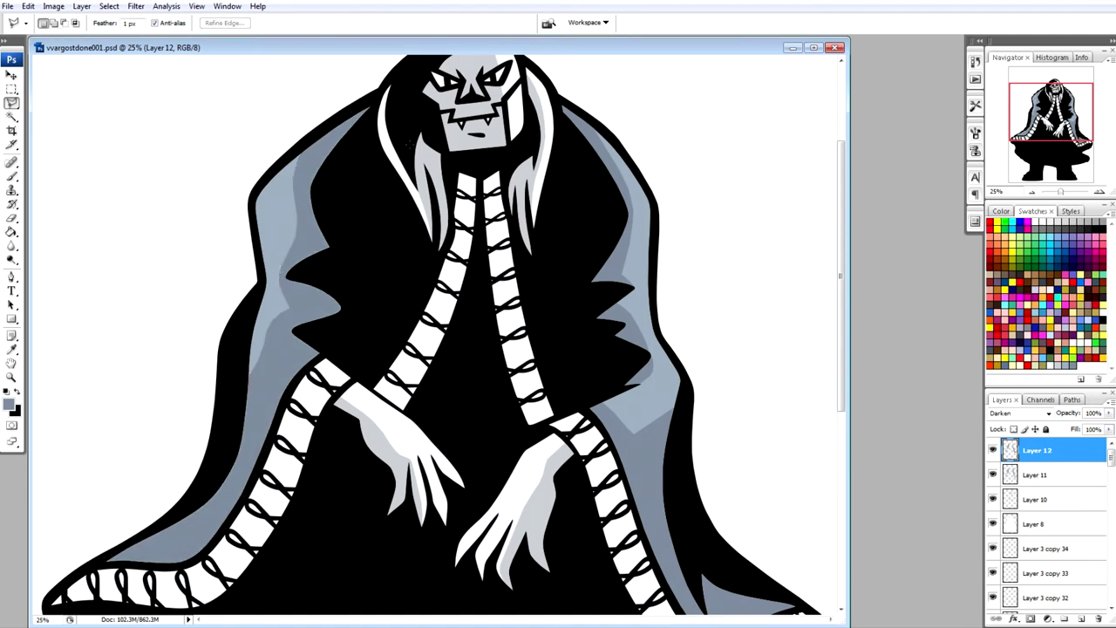
{"action": "scroll", "coordinate": [722, 209], "scroll_direction": "up", "scroll_amount": 2}
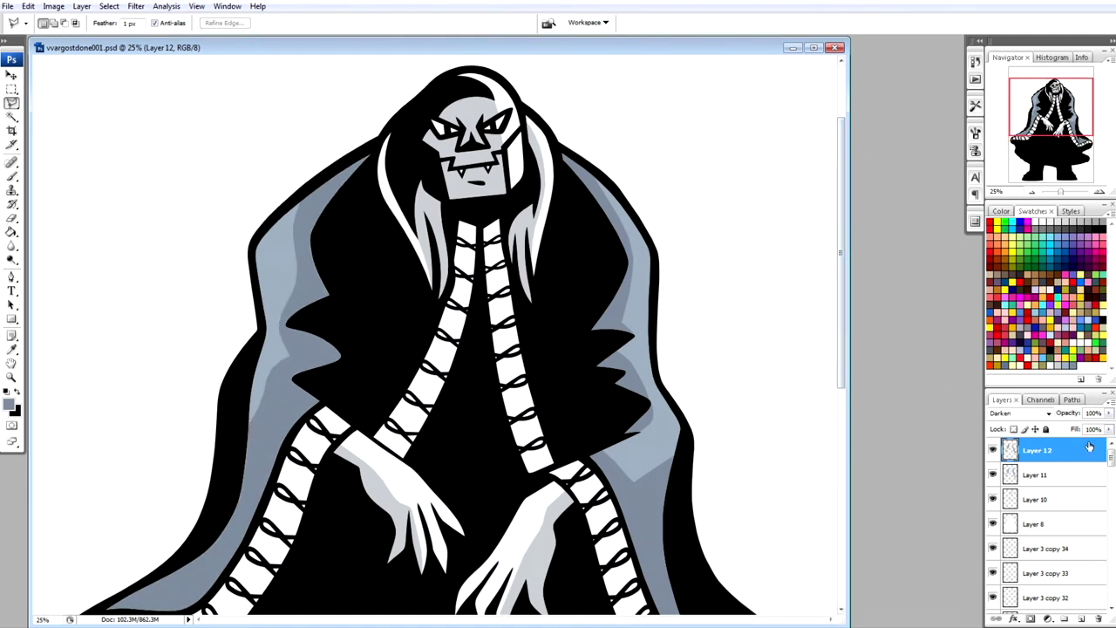
Set the opacity of Layer 8 to 100%
{"action": "left_click", "coordinate": [1035, 523]}
{"action": "left_click", "coordinate": [1109, 412]}
{"action": "left_click_drag", "start_coordinate": [1100, 428], "coordinate": [1109, 428]}
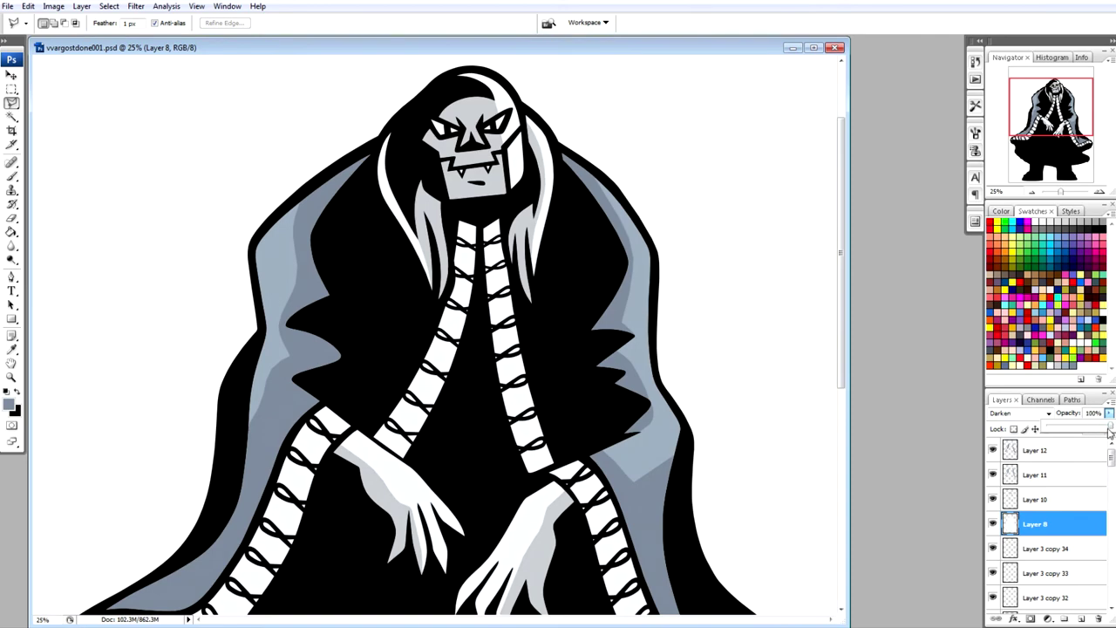
{"action": "left_click", "coordinate": [895, 356]}
Show the green background on Layer 9 copy 2 and the white outline on Layer 1 copy 10
{"action": "key", "text": "ctrl+minus"}
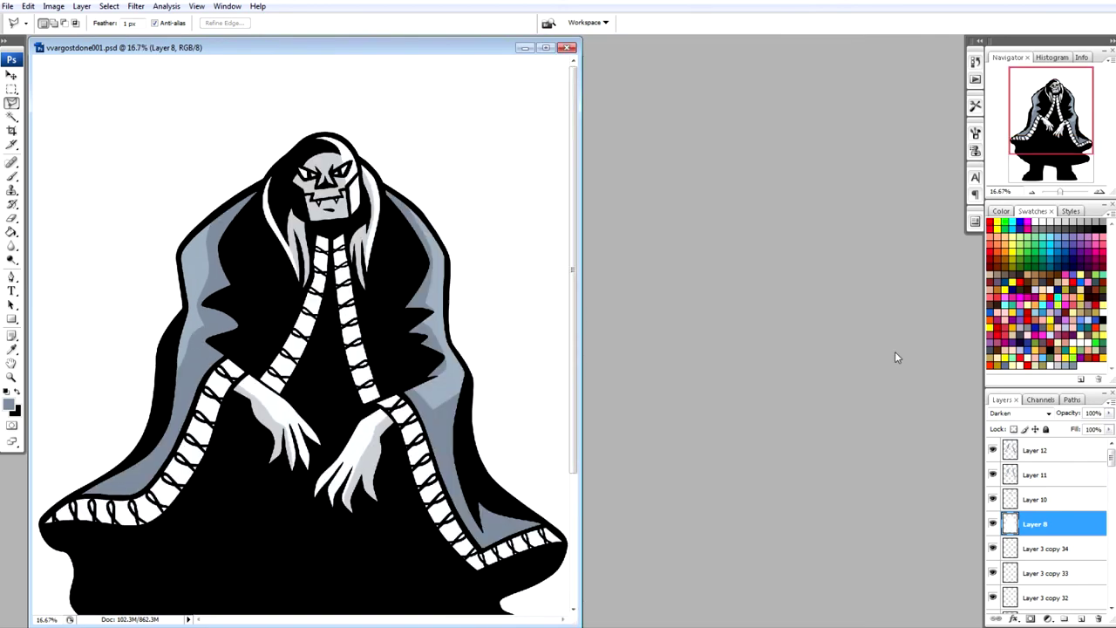
{"action": "scroll", "coordinate": [1032, 503], "scroll_direction": "down", "scroll_amount": 6}
{"action": "scroll", "coordinate": [1032, 503], "scroll_direction": "down", "scroll_amount": 5}
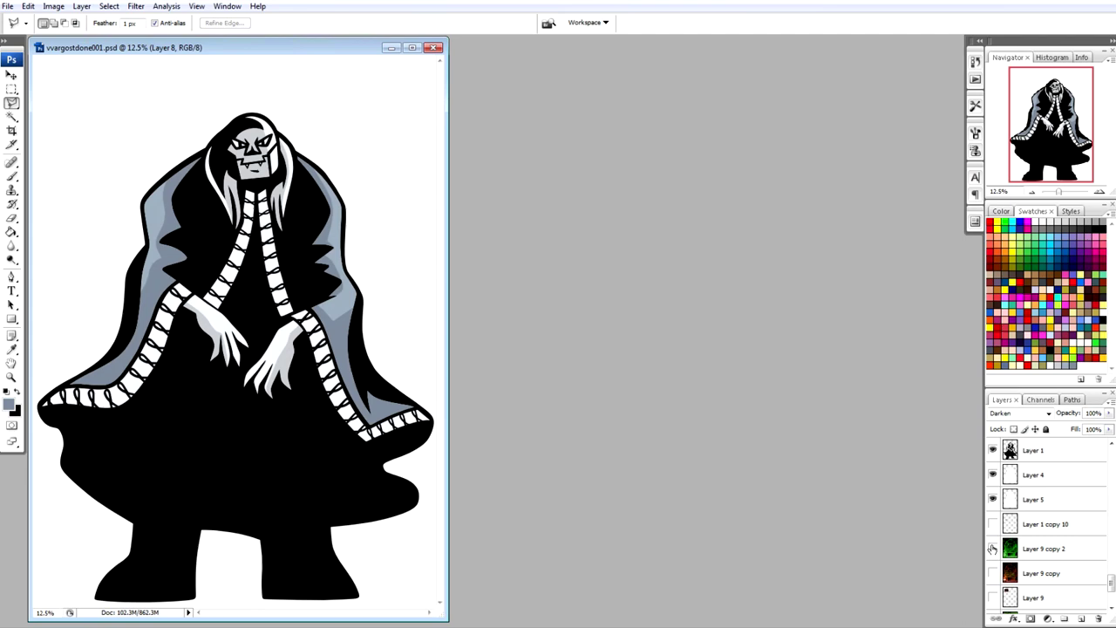
{"action": "left_click", "coordinate": [992, 547]}
{"action": "left_click", "coordinate": [992, 523]}
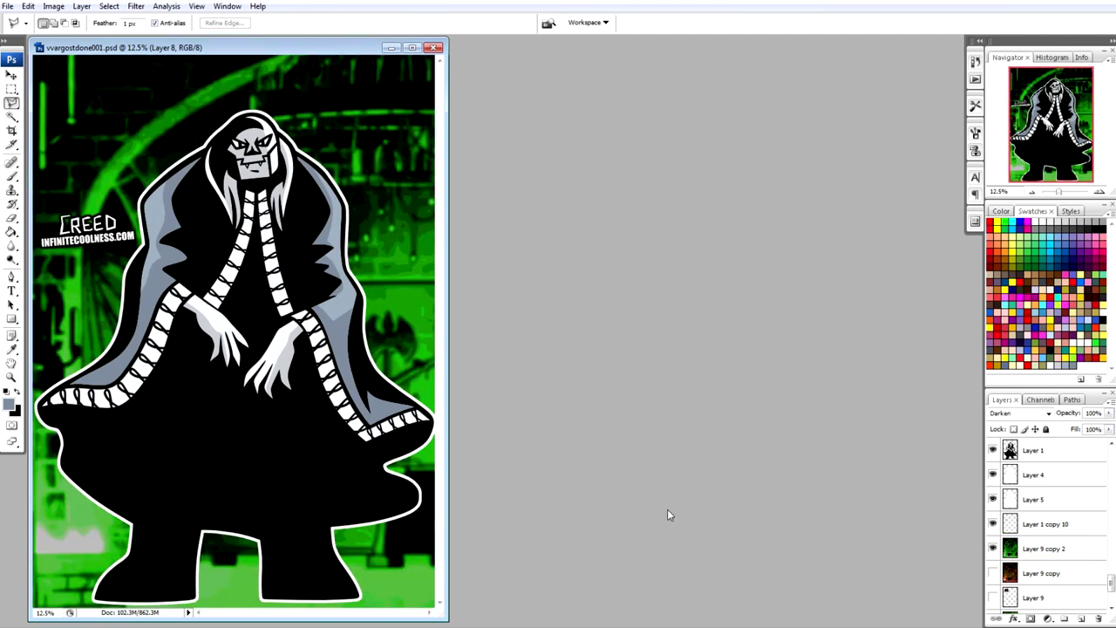